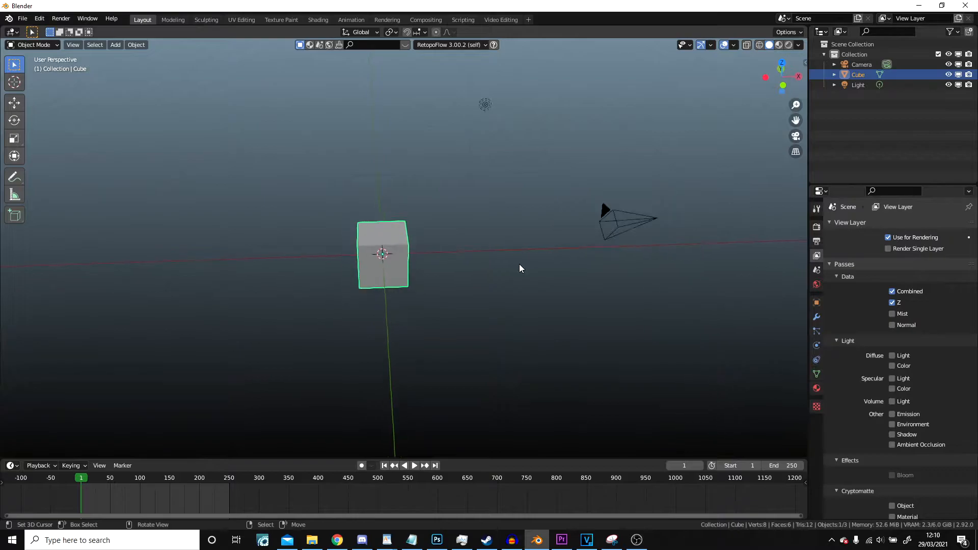
scroll(520, 264, "up", 3)
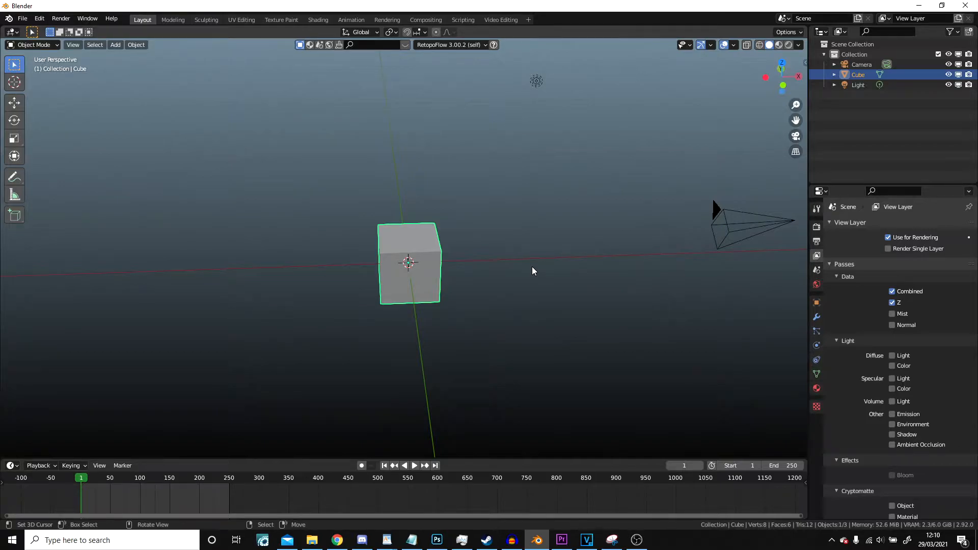
scroll(532, 267, "down", 2)
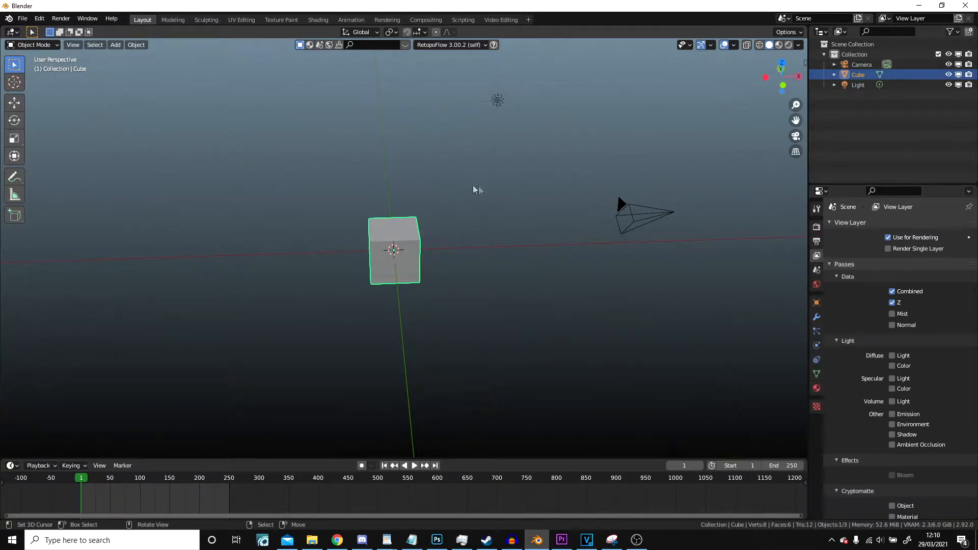
left_click(498, 101)
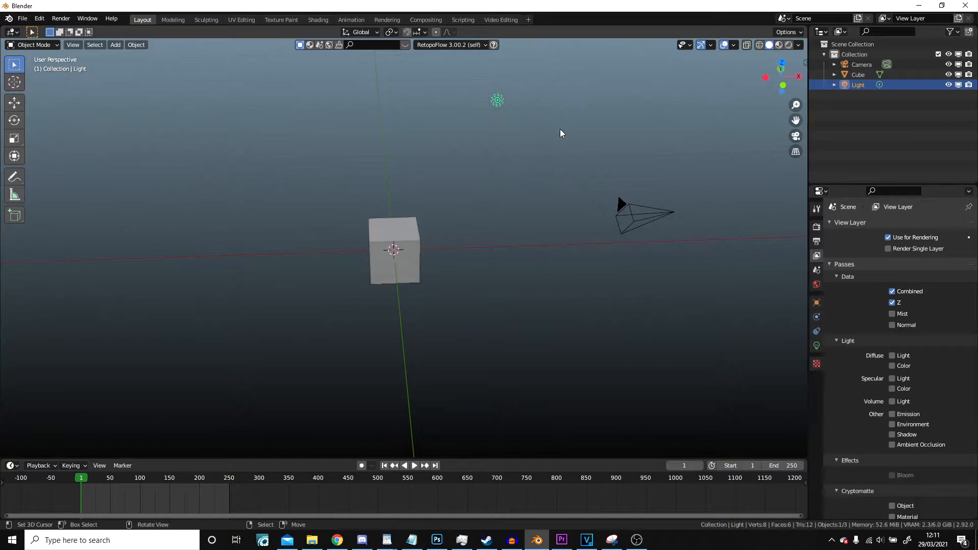
left_click(625, 208)
left_click(377, 248)
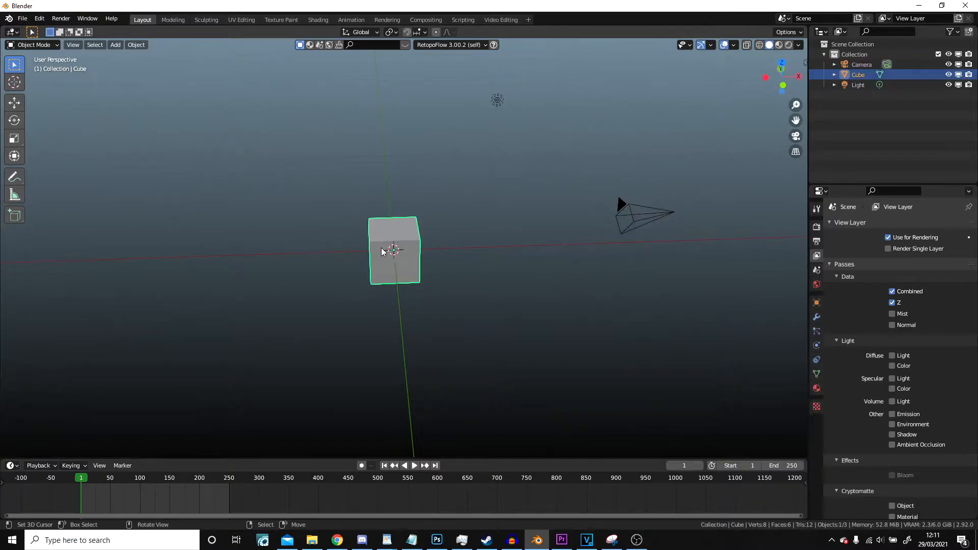
- Delete the default light, camera and cube from the scene
left_click(498, 101)
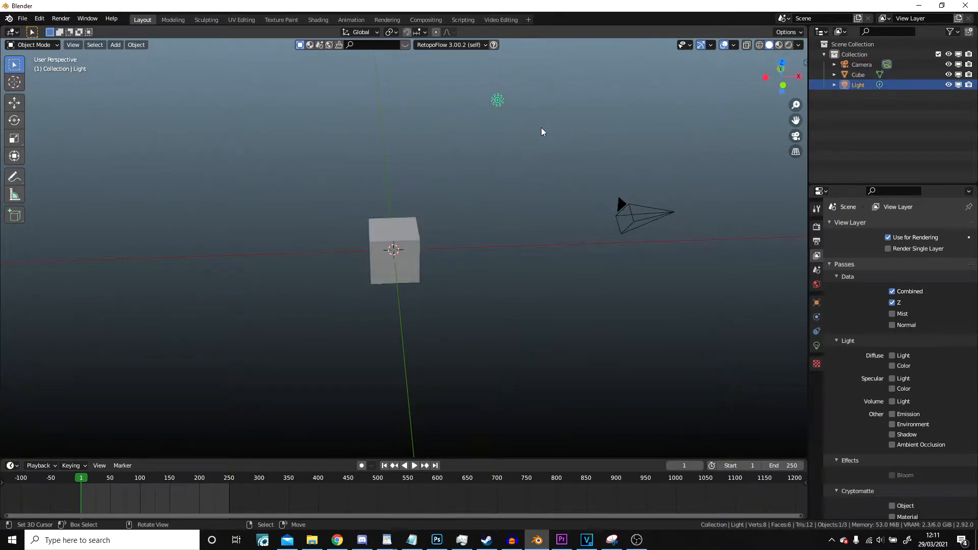
key("x")
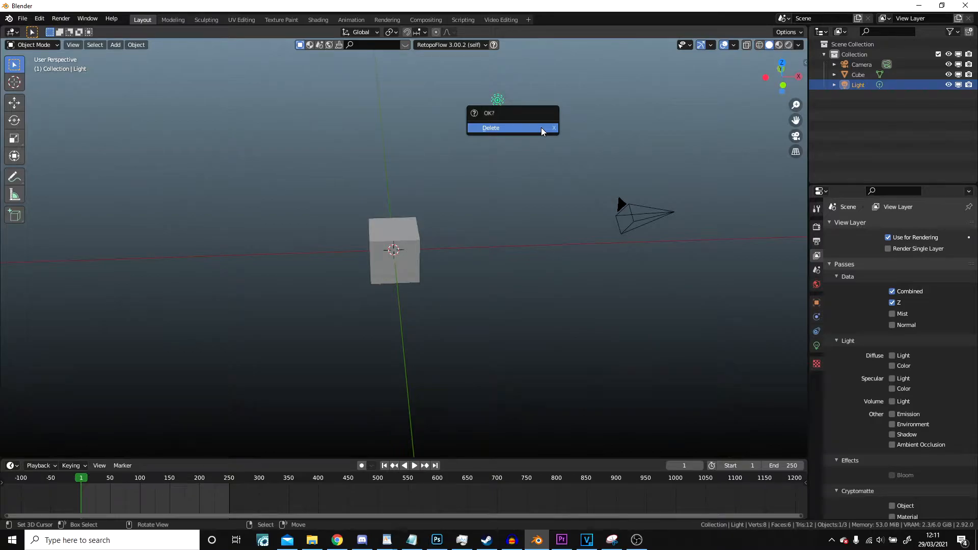
left_click(541, 127)
left_click(641, 221)
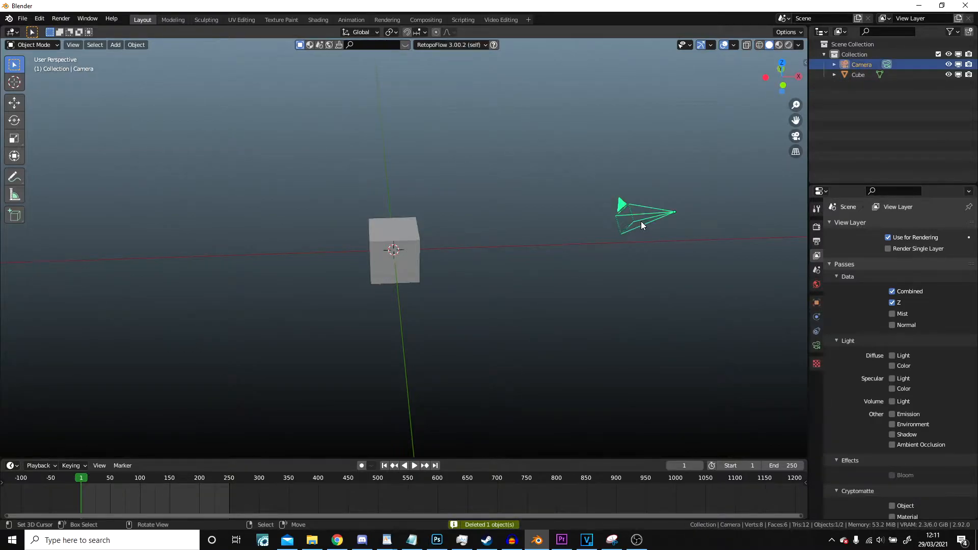
key("x")
left_click(640, 221)
left_click(412, 236)
key("x")
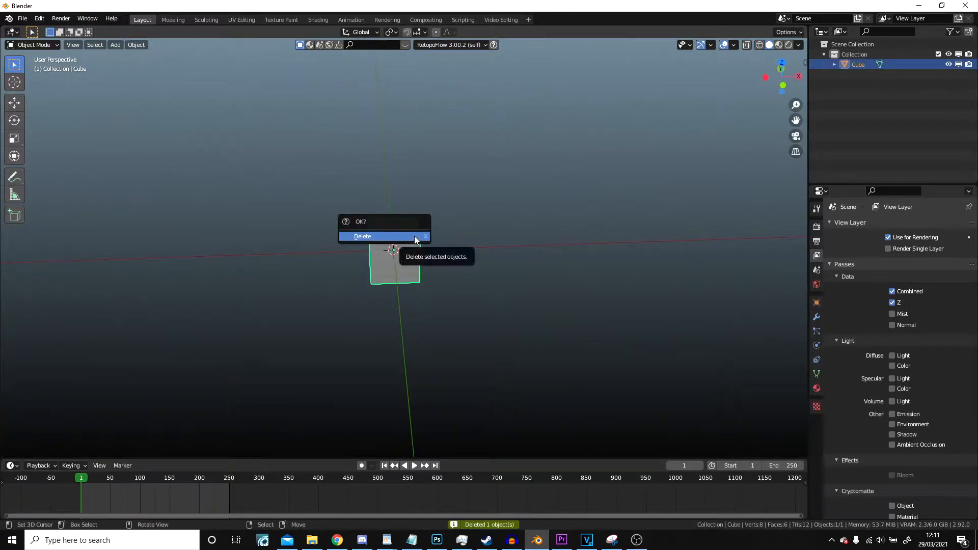
left_click(414, 236)
- Add a plane mesh at the scene's origin
middle_click_drag(448, 237, 443, 230)
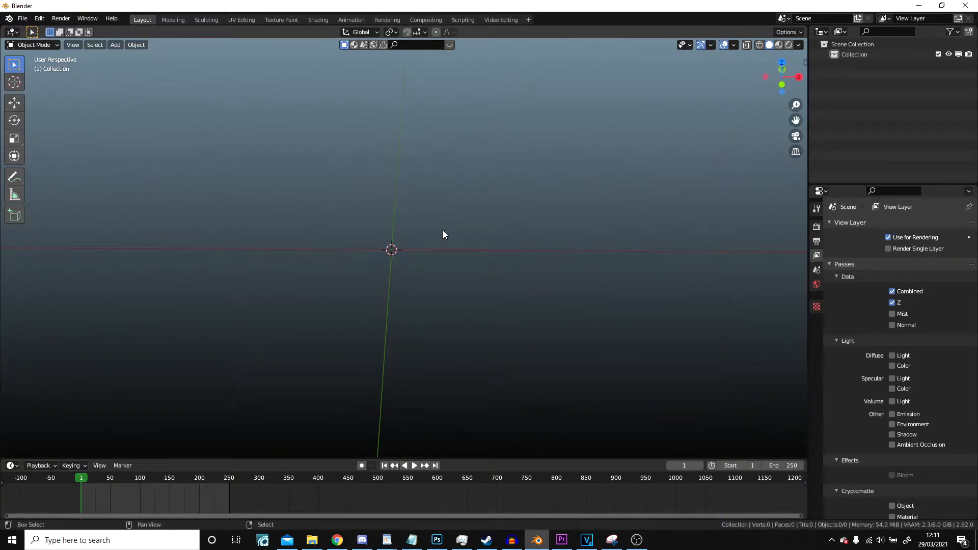
key("shift+a")
mouse_move(435, 233)
mouse_move(438, 131)
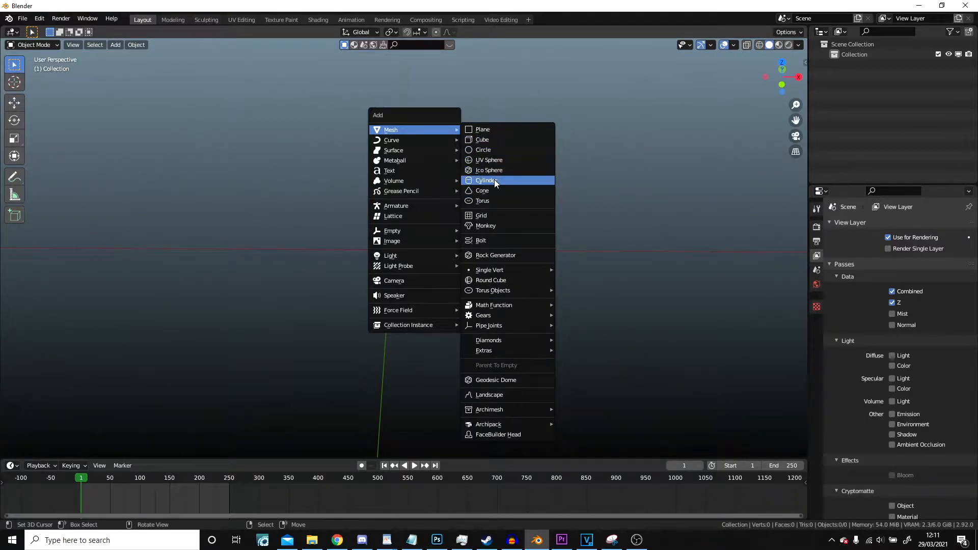
left_click(496, 130)
- Examine the new plane from different distances and angles
scroll(515, 152, "up", 2)
scroll(516, 152, "down", 4)
scroll(459, 218, "up", 1)
scroll(458, 216, "down", 1)
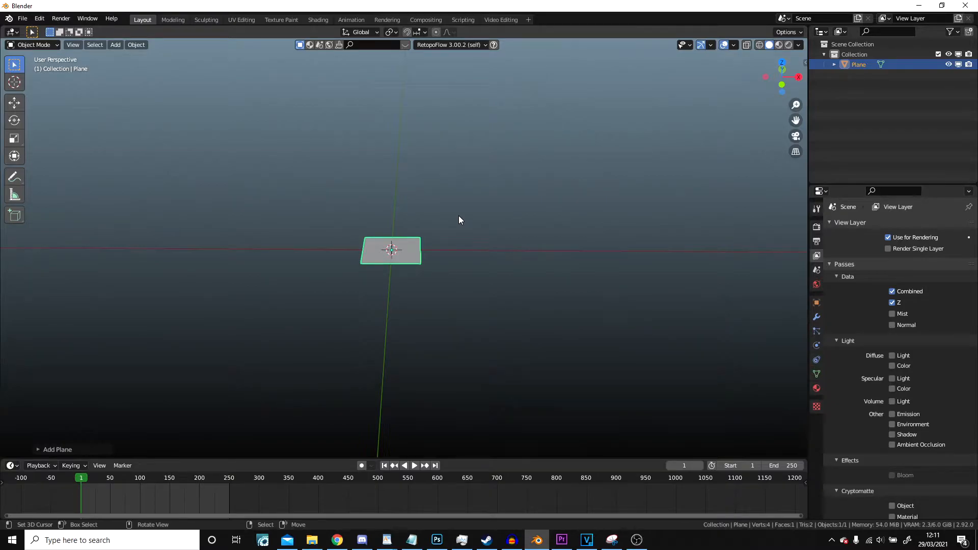
scroll(458, 216, "up", 5)
scroll(458, 216, "down", 5)
scroll(459, 216, "up", 6)
scroll(459, 216, "down", 5)
scroll(459, 216, "up", 6)
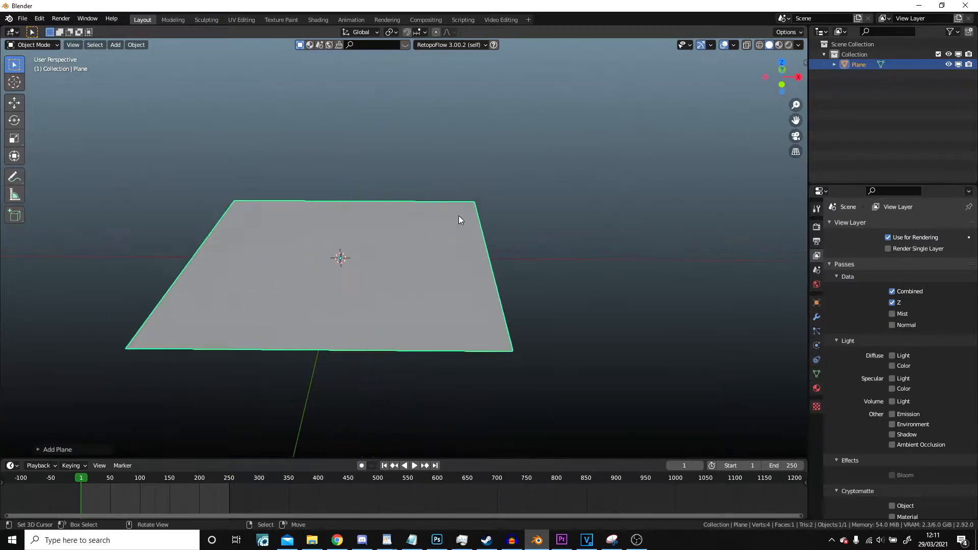
scroll(459, 215, "down", 2)
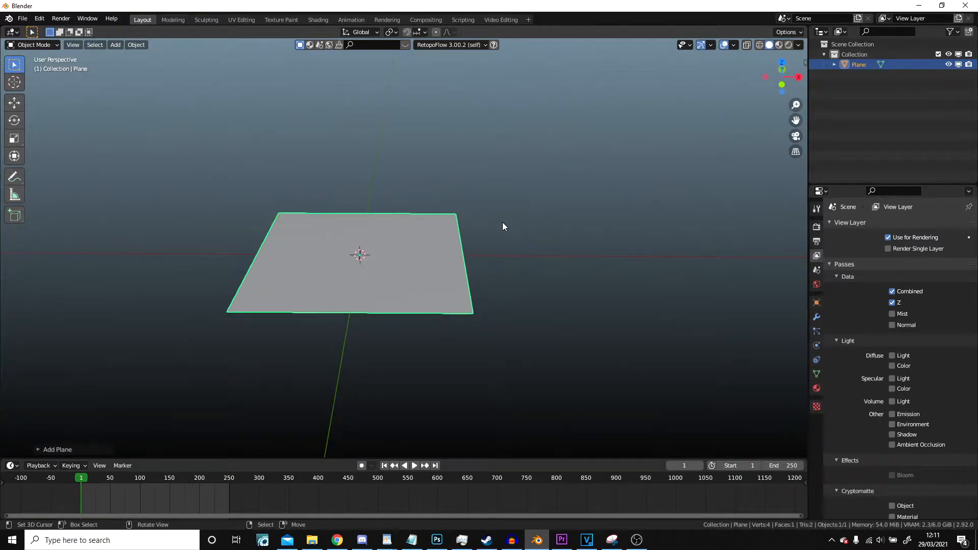
middle_click_drag(503, 227, 562, 225)
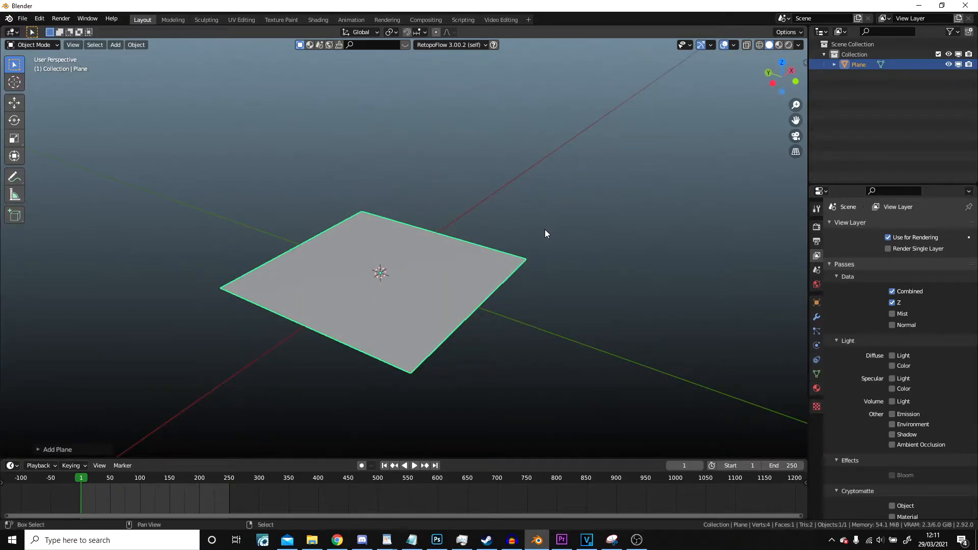
middle_click_drag(341, 254, 544, 257, "shift")
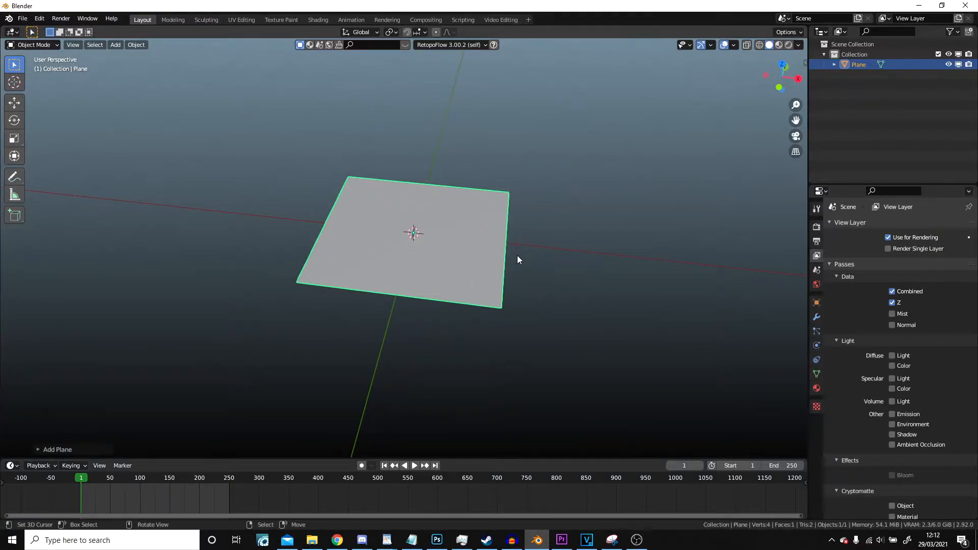
- Enter Edit Mode on the plane
right_click(442, 237)
key("Tab")
middle_click_drag(442, 237, 459, 263)
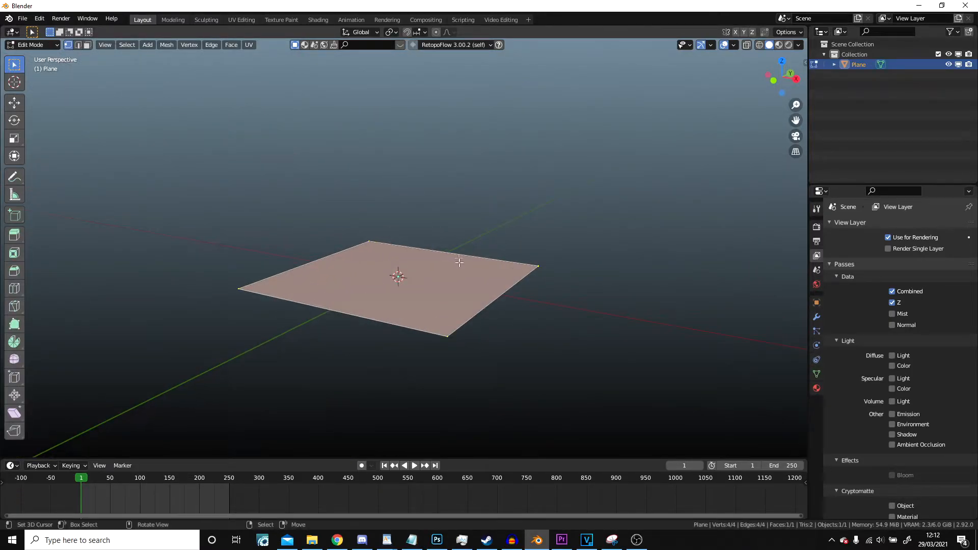
- Try moving one corner vertex of the plane along the Z axis and freely, cancelling each move
left_click(451, 327)
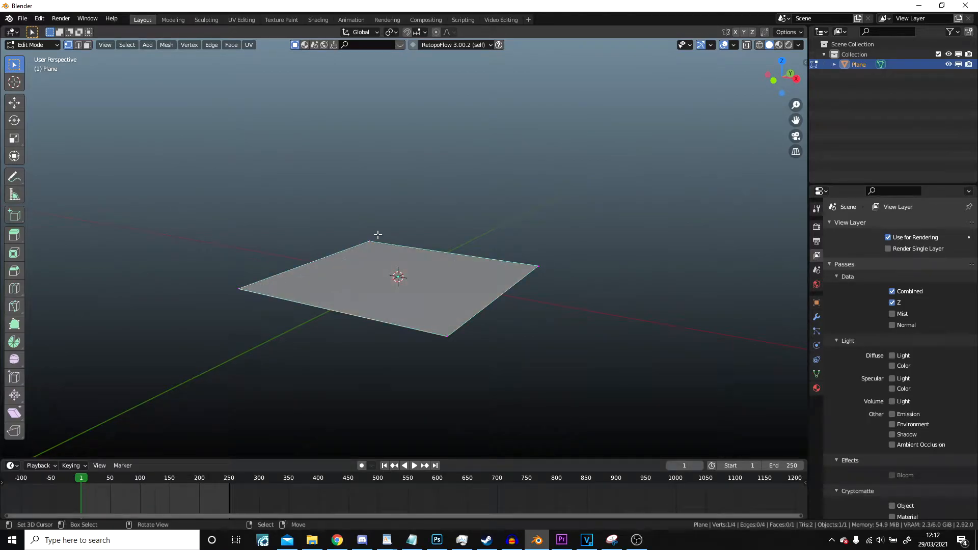
left_click(440, 344)
key("g")
key("z")
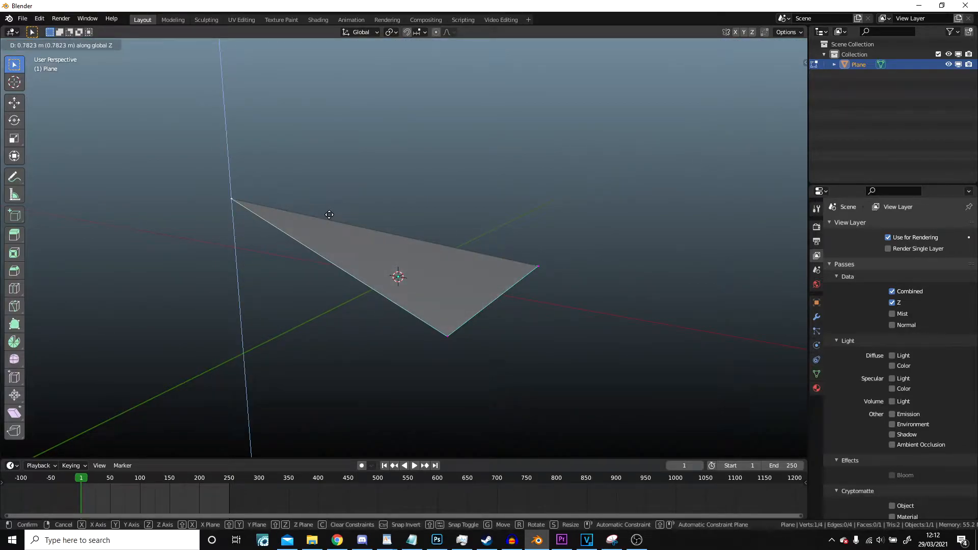
key("Escape")
key("g")
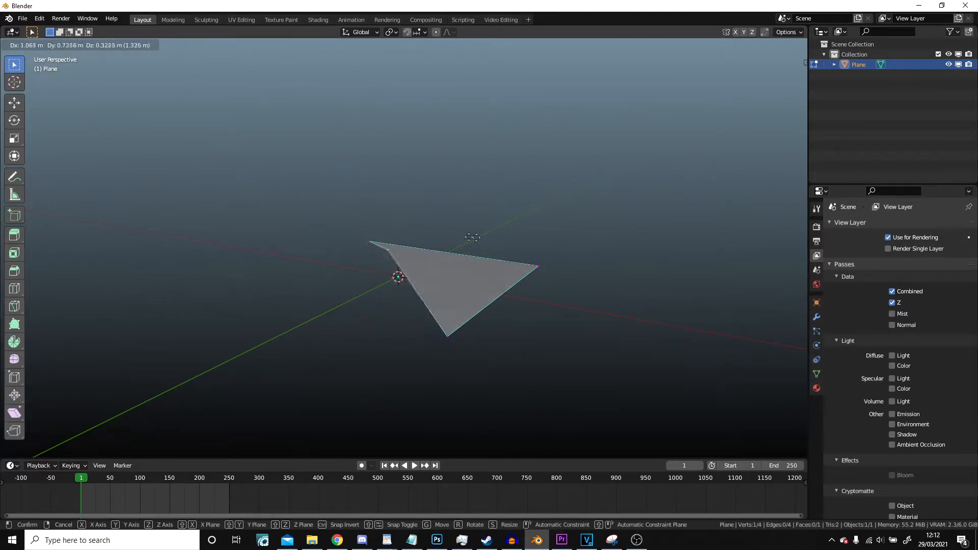
right_click(408, 270)
- Try freely moving two other corner vertices of the plane, cancelling each move
left_click(541, 266)
key("g")
key("Escape")
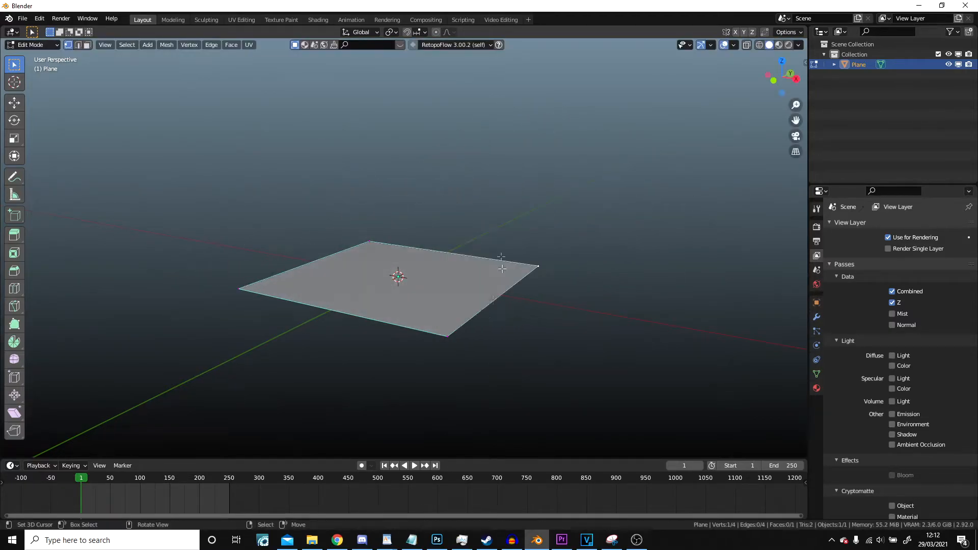
key("g")
key("Escape")
left_click(402, 240)
key("g")
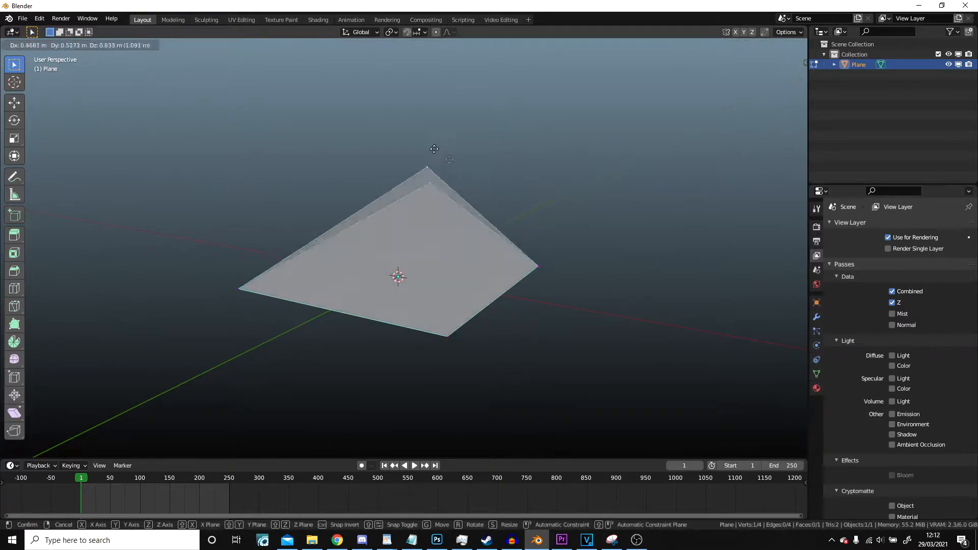
key("Escape")
- Subdivide the whole plane once and undo the subdivision
middle_click_drag(371, 192, 489, 265)
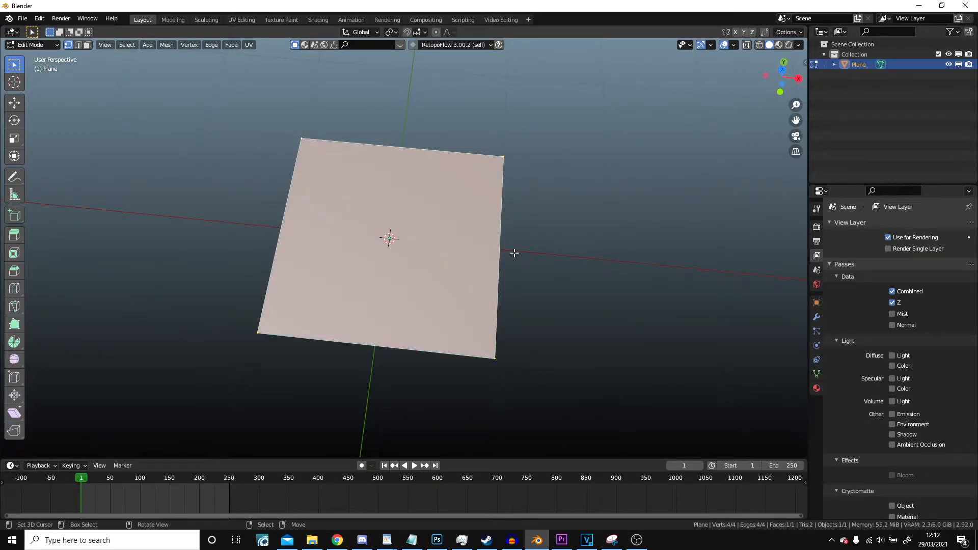
right_click(624, 214)
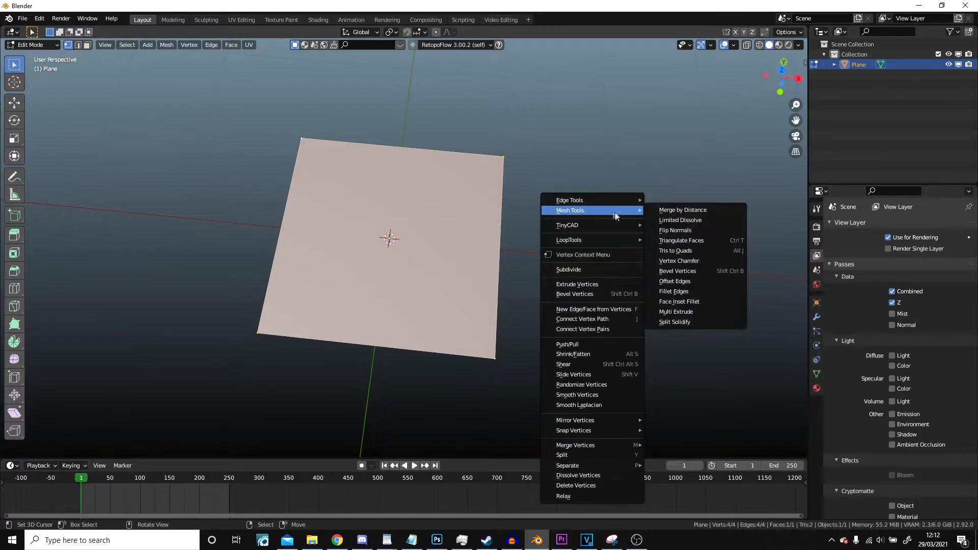
left_click(589, 269)
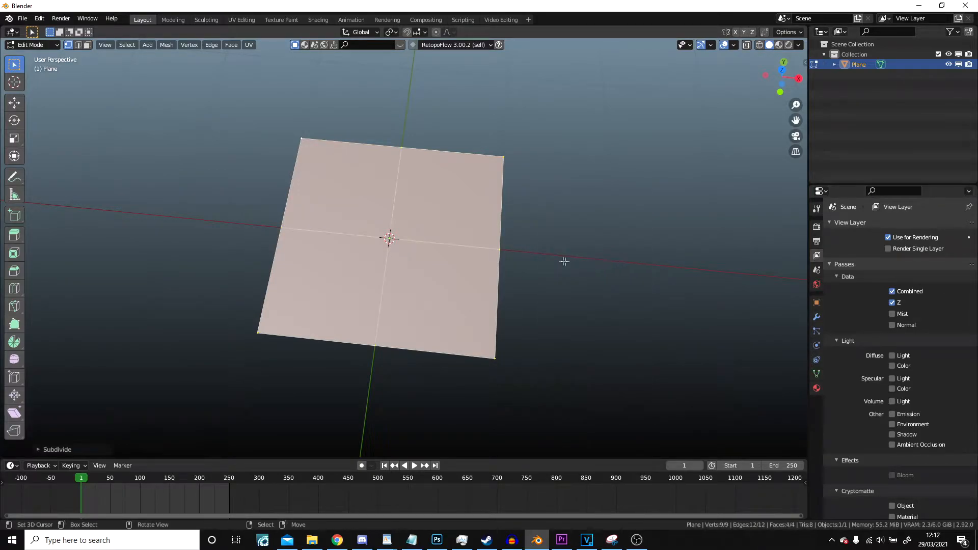
key("ctrl+z")
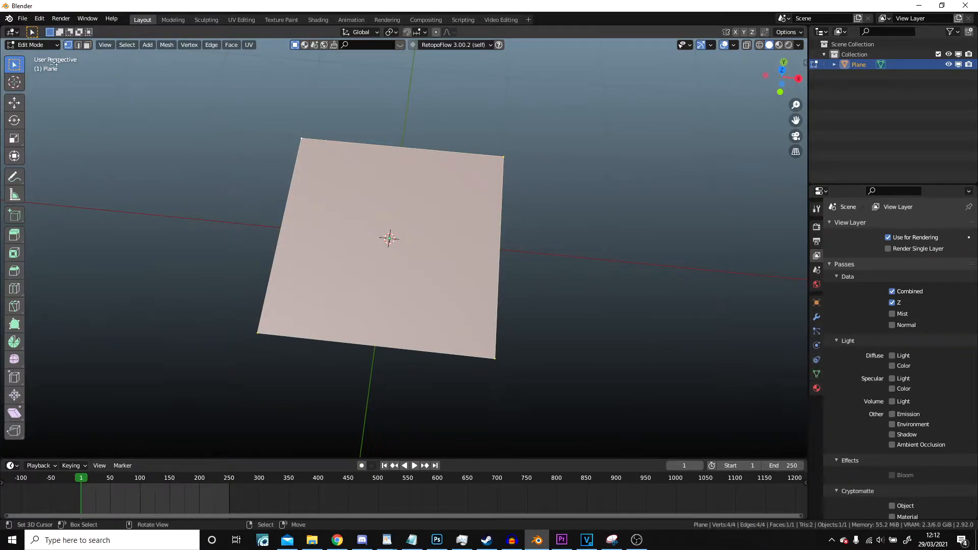
- Try moving the two vertices at the plane's far edge together, and cancel the move
left_click(305, 153)
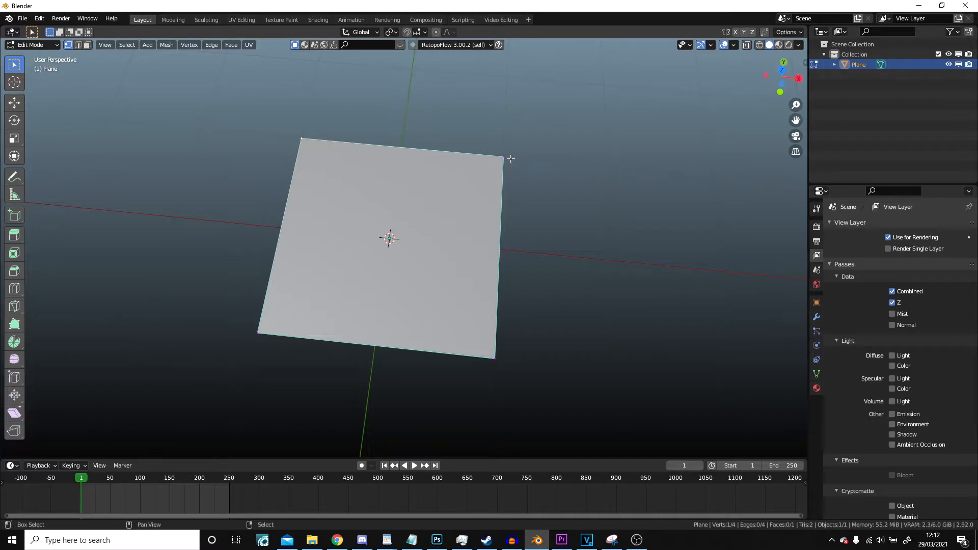
middle_click_drag(525, 164, 500, 188)
key("g")
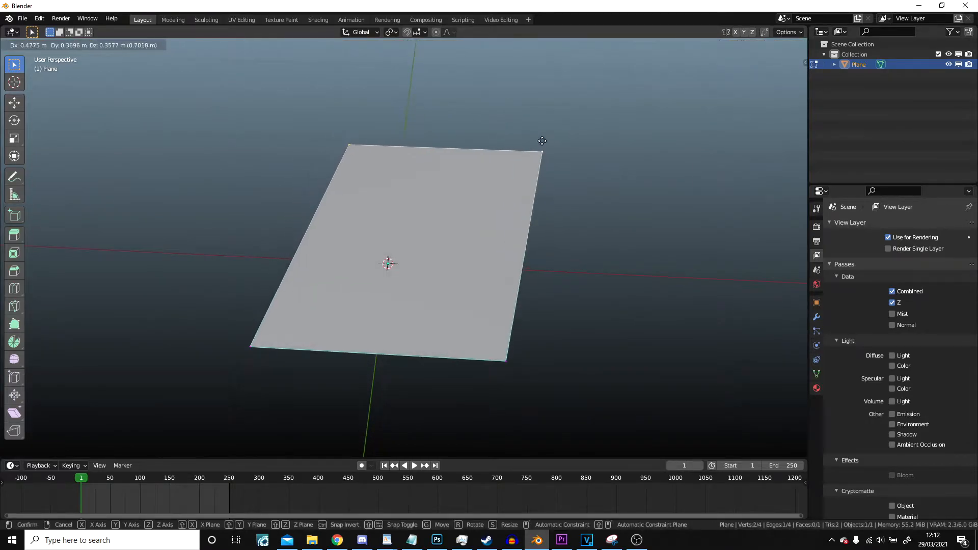
key("Escape")
- Switch to edge selection and try moving individual edges of the plane, cancelling each move
left_click(310, 123)
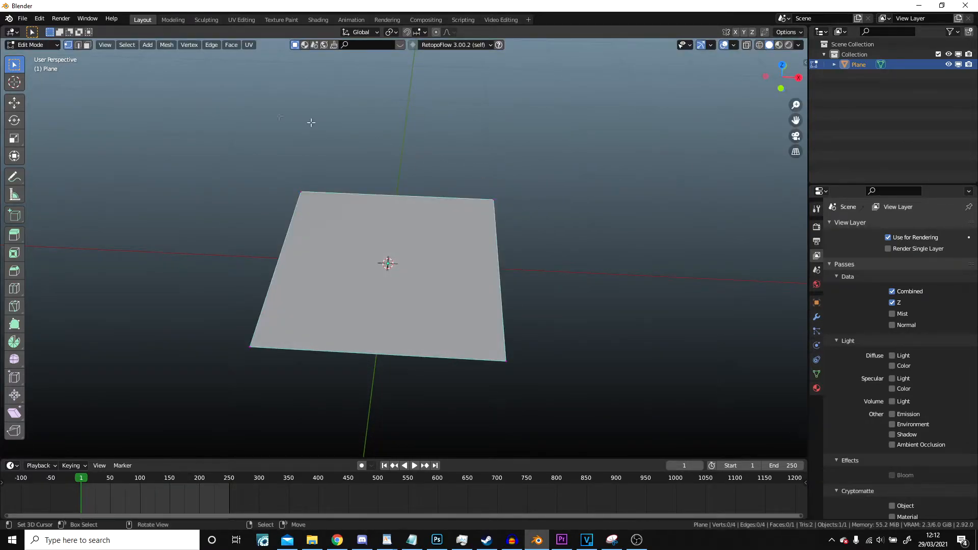
left_click(80, 45)
left_click(388, 195)
key("g")
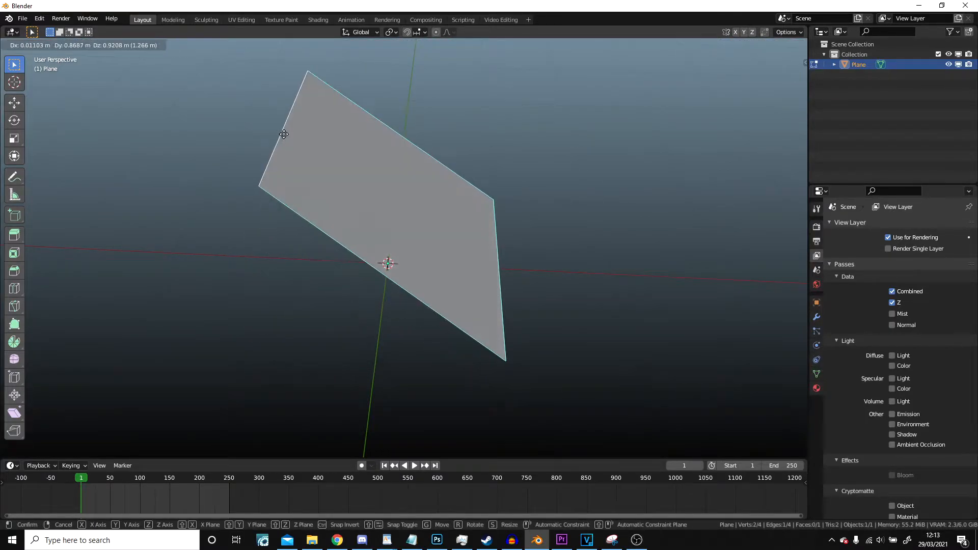
key("Escape")
key("g")
key("Escape")
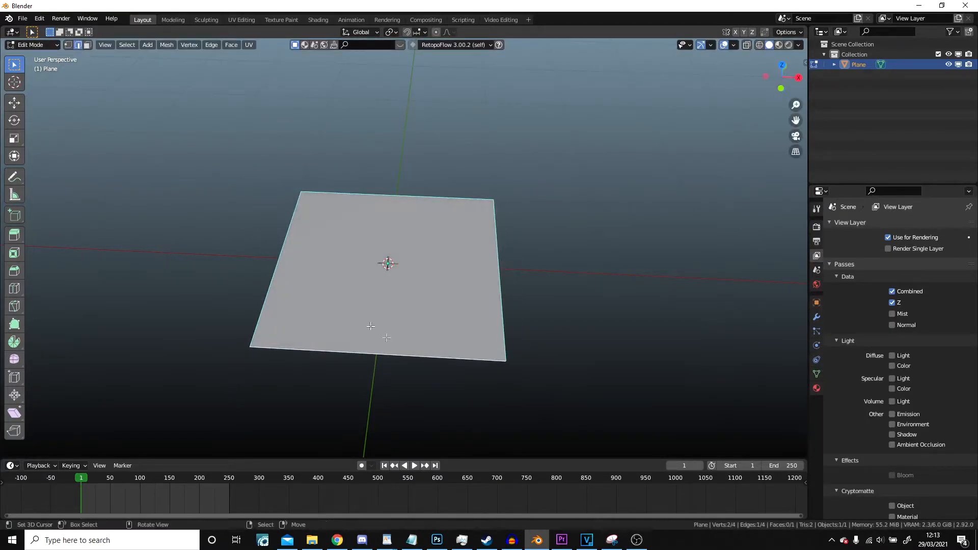
- Switch to face selection and try moving the plane's single face, cancelling the move
left_click(88, 44)
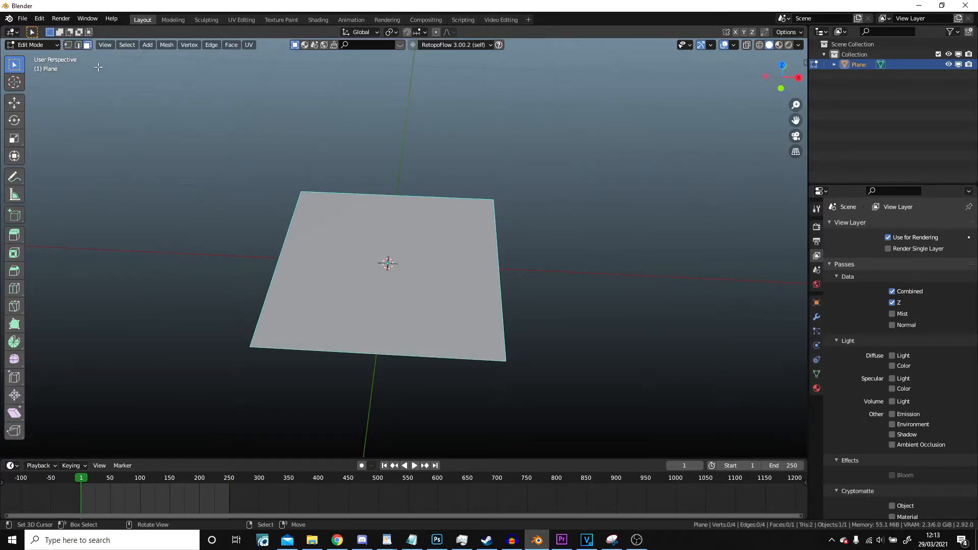
left_click(405, 269)
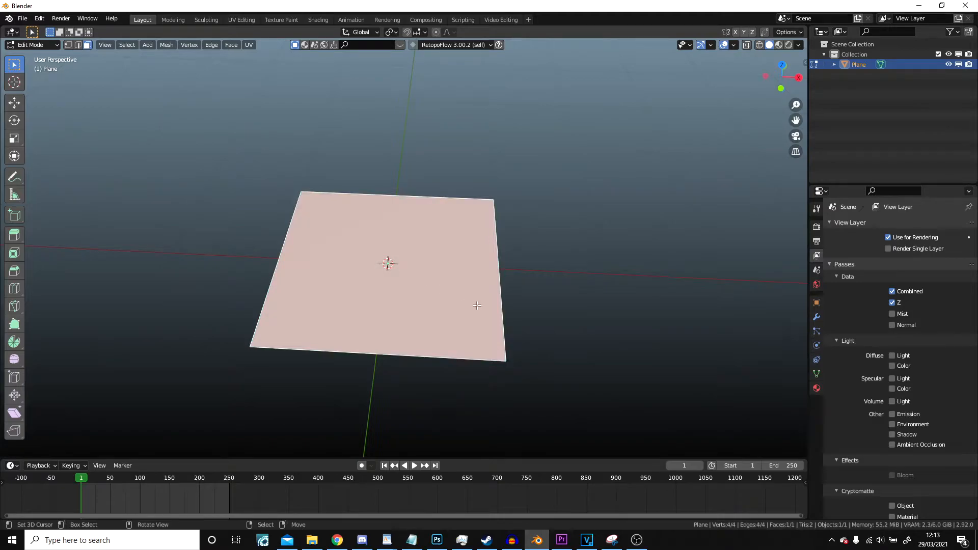
key("g")
key("Escape")
- Switch to vertex selection and, in top view, extrude the plane's upper-right corner vertex diagonally outward by 1 m in X and 1 m in Y
left_click(69, 43)
middle_click_drag(272, 109, 445, 246)
right_click(443, 218)
mouse_move(483, 181)
middle_mouse_down("shift")
mouse_move(469, 212)
mouse_move(489, 163)
middle_mouse_up("shift")
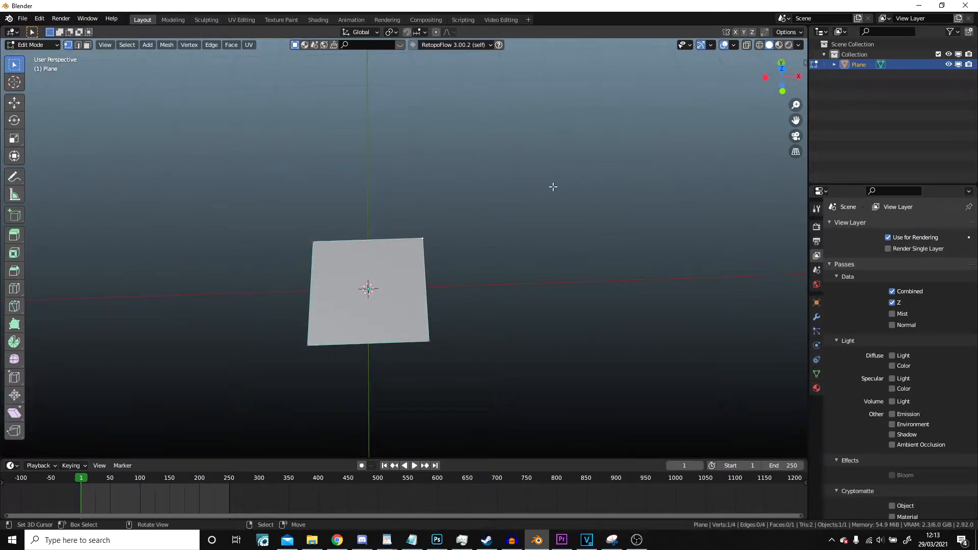
key("KP_7")
scroll(502, 168, "down", 5)
scroll(426, 293, "up", 6)
scroll(387, 269, "up", 1)
middle_click_drag(385, 268, 336, 266, "shift")
scroll(463, 177, "down", 1)
middle_click_drag(462, 176, 452, 200, "shift")
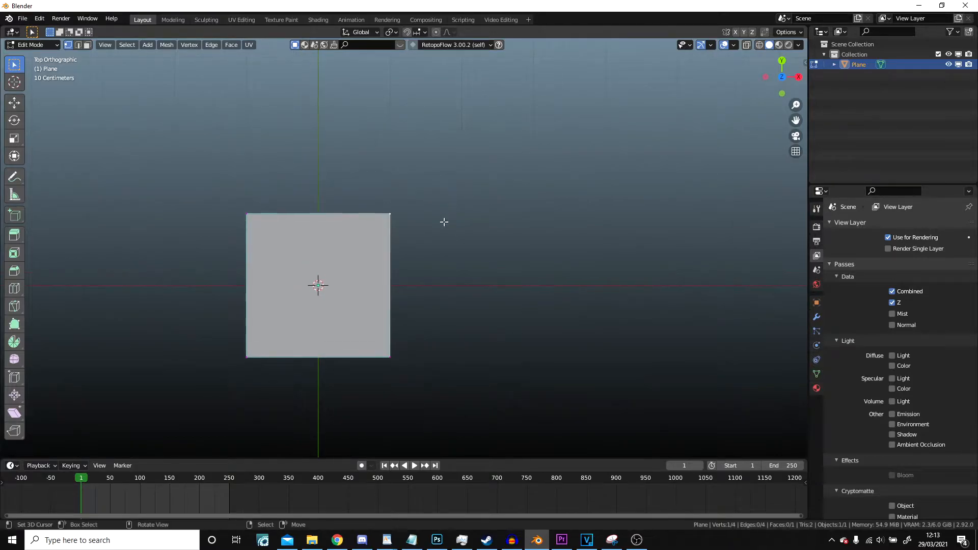
key("e")
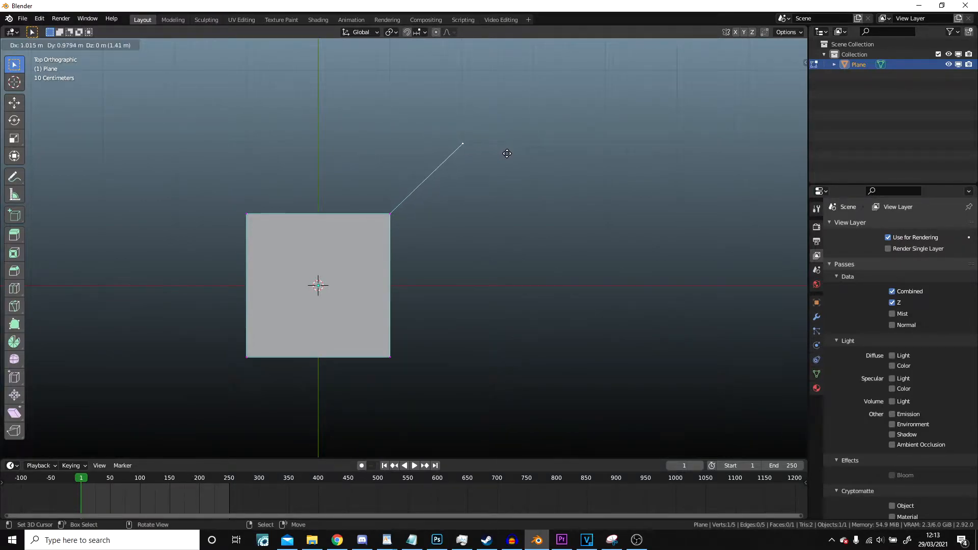
key("ctrl")
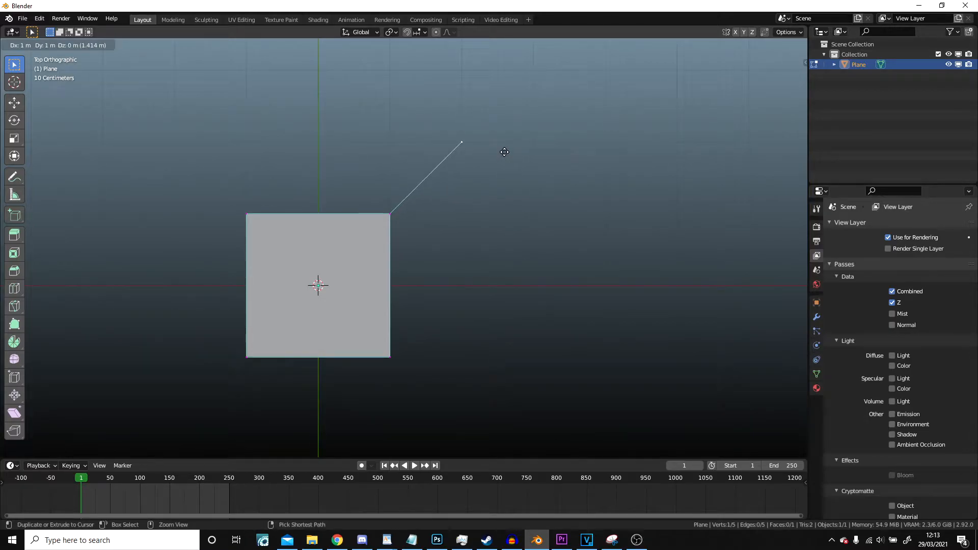
left_click(505, 152)
- Extrude the new outer vertex straight down by 4 m along Y to form a long vertical edge
scroll(507, 204, "down", 2)
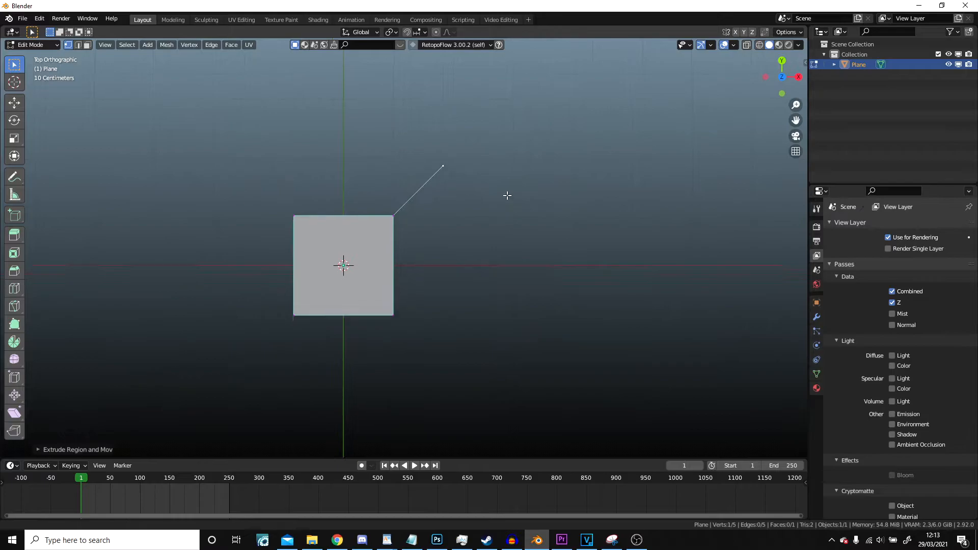
middle_click_drag(506, 200, 504, 137, "shift")
key("e")
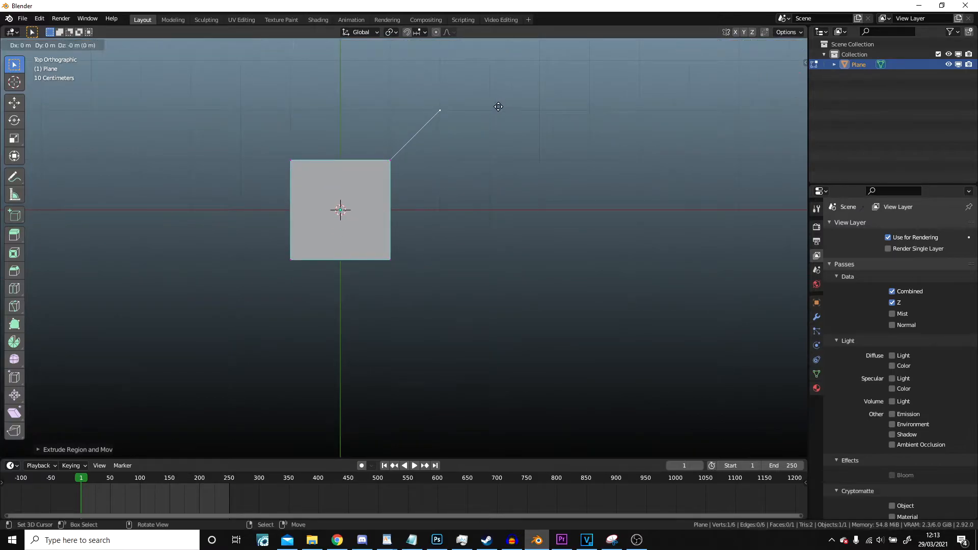
key("ctrl")
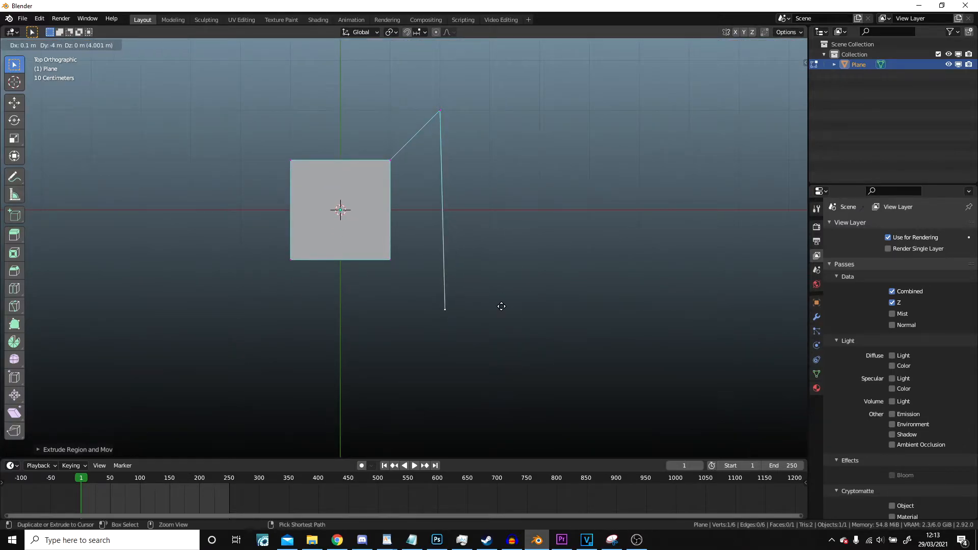
left_click(499, 307)
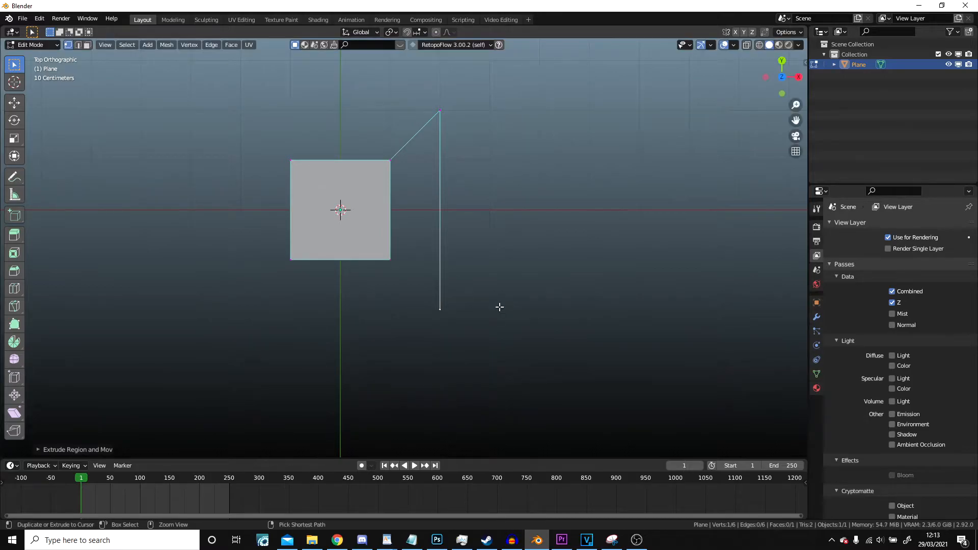
- Connect the lower end of the long edge to the plane's lower-right corner vertex with an edge
scroll(510, 310, "up", 4)
left_click(376, 276)
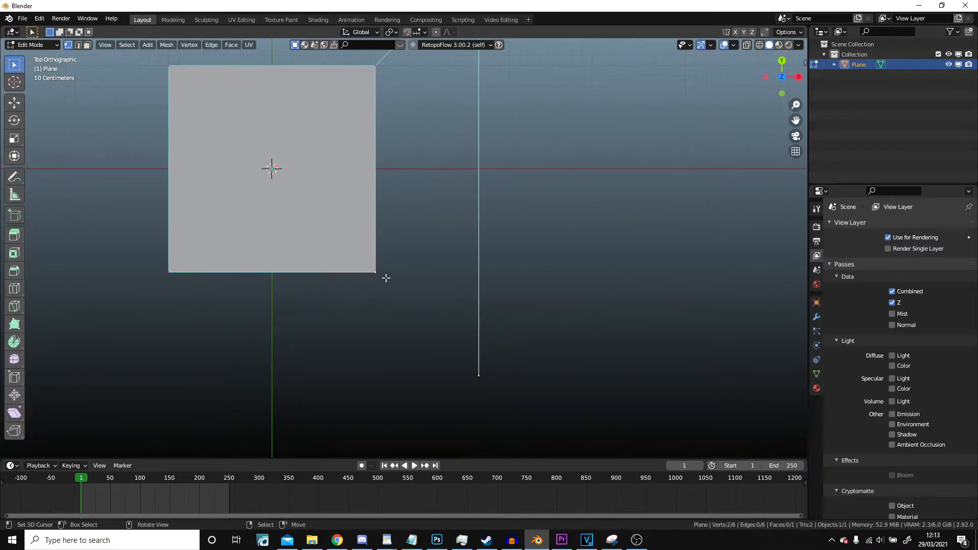
key("f")
scroll(384, 276, "down", 2)
middle_click_drag(385, 276, 419, 280, "shift")
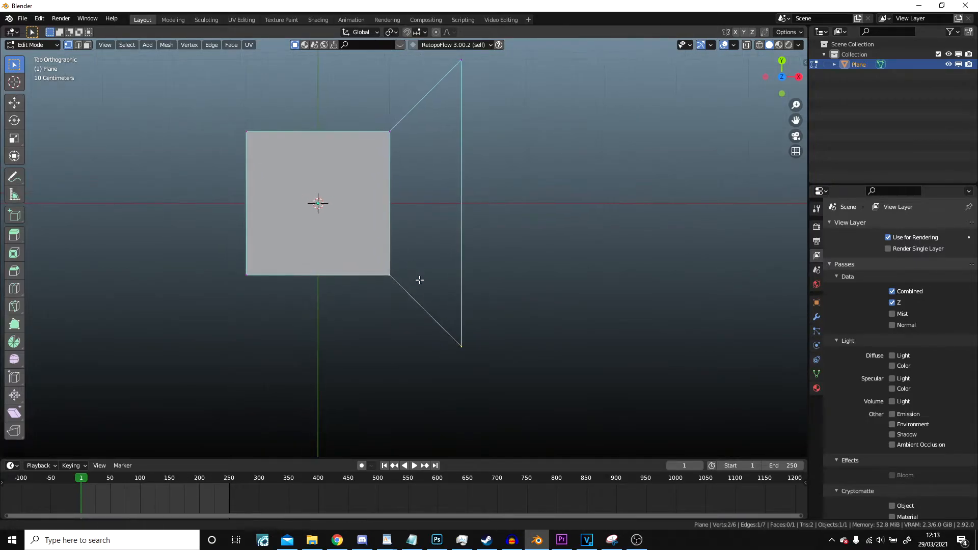
- In edge selection, fill a face between the square's right edge and the long outer edge
left_click(79, 45)
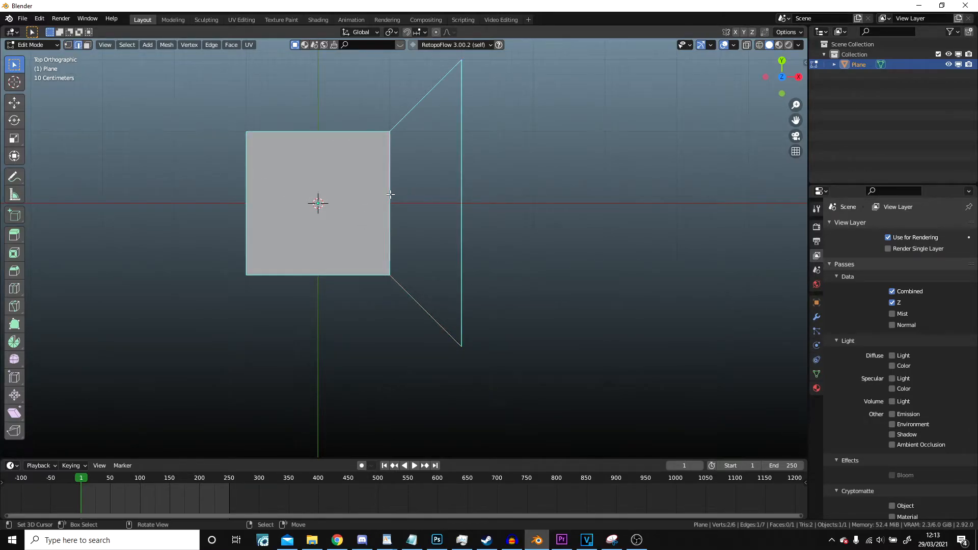
left_click(464, 194, "shift")
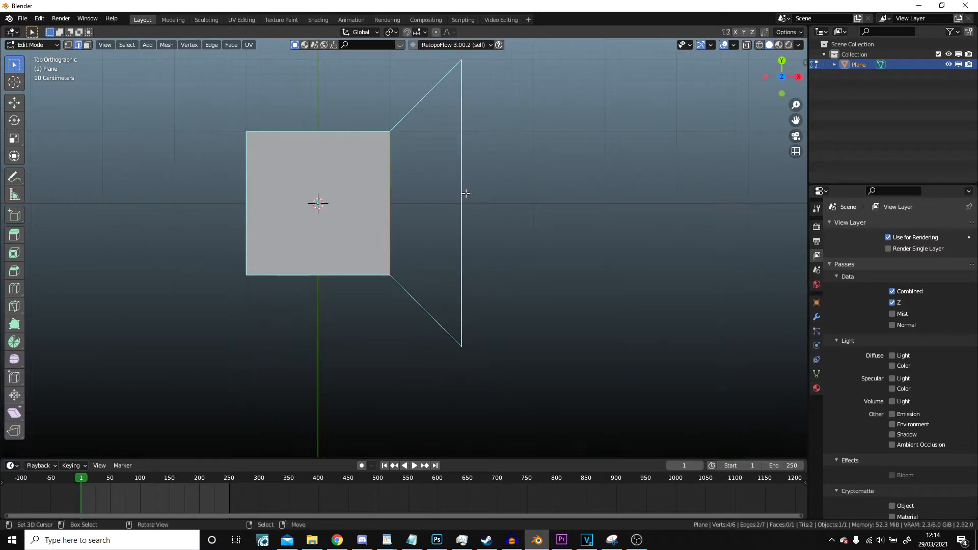
key("f")
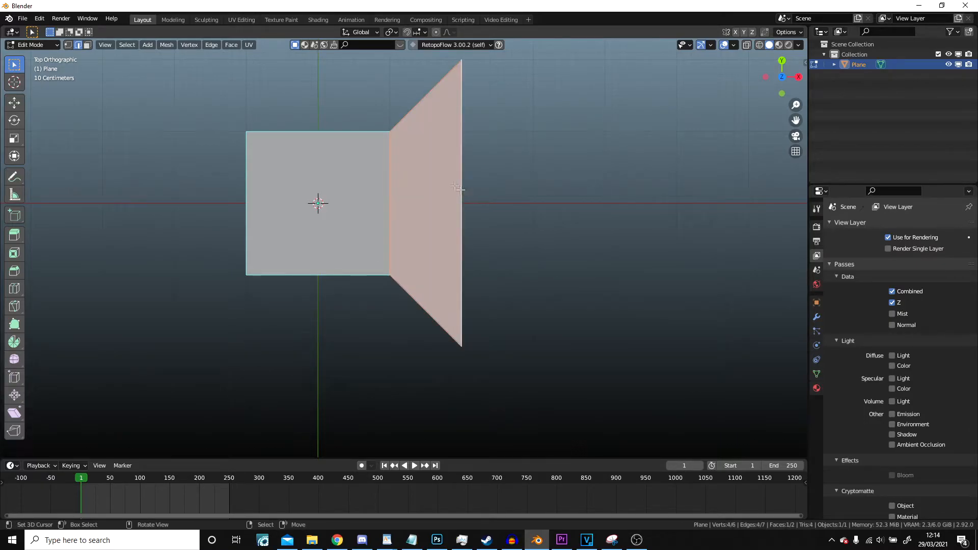
scroll(382, 156, "down", 1)
middle_click_drag(431, 189, 507, 265, "shift")
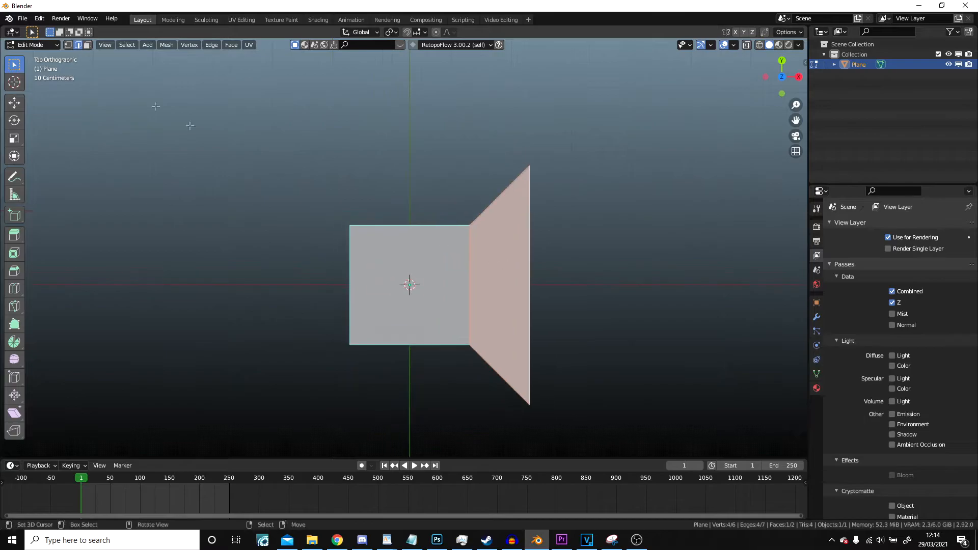
- Return to vertex selection, clear the selection and add one vertical loop cut centred on the square face
left_click(69, 47)
middle_click_drag(448, 204, 432, 172, "shift")
key("alt+a")
middle_click_drag(499, 143, 507, 165, "shift")
scroll(504, 164, "up", 1)
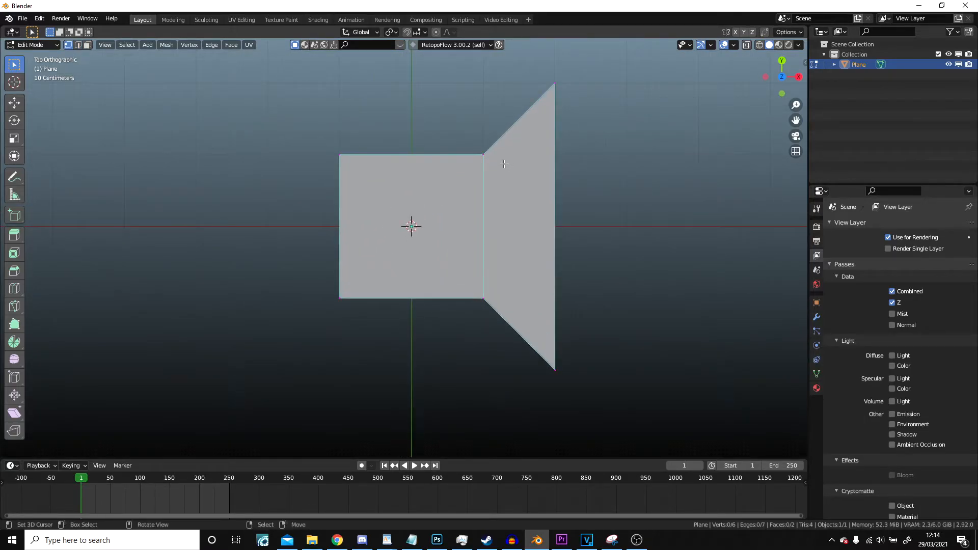
scroll(419, 134, "down", 2)
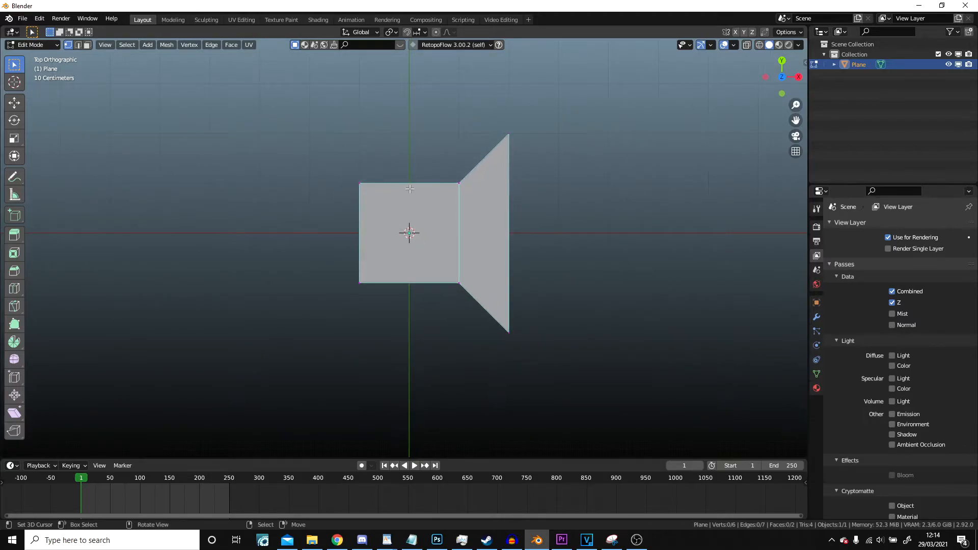
scroll(416, 167, "up", 2)
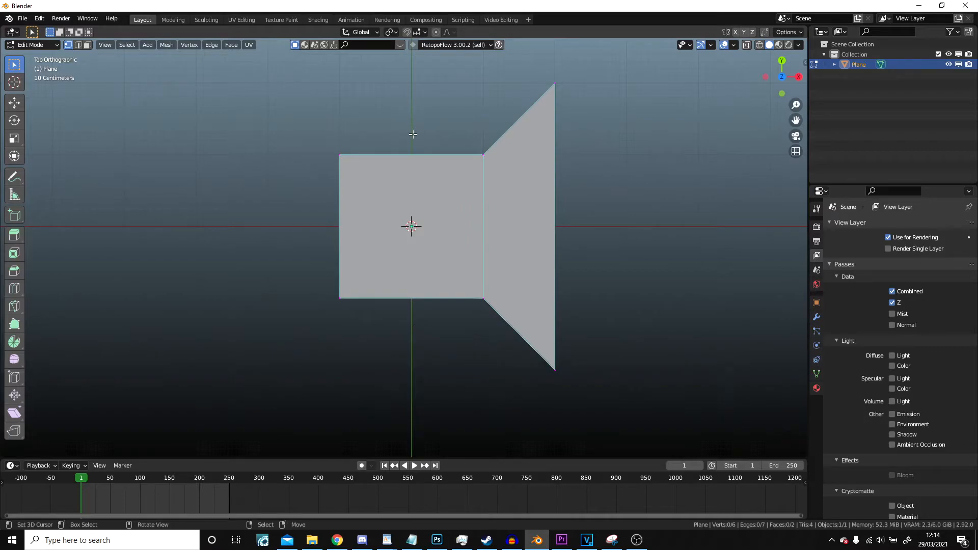
key("ctrl+r")
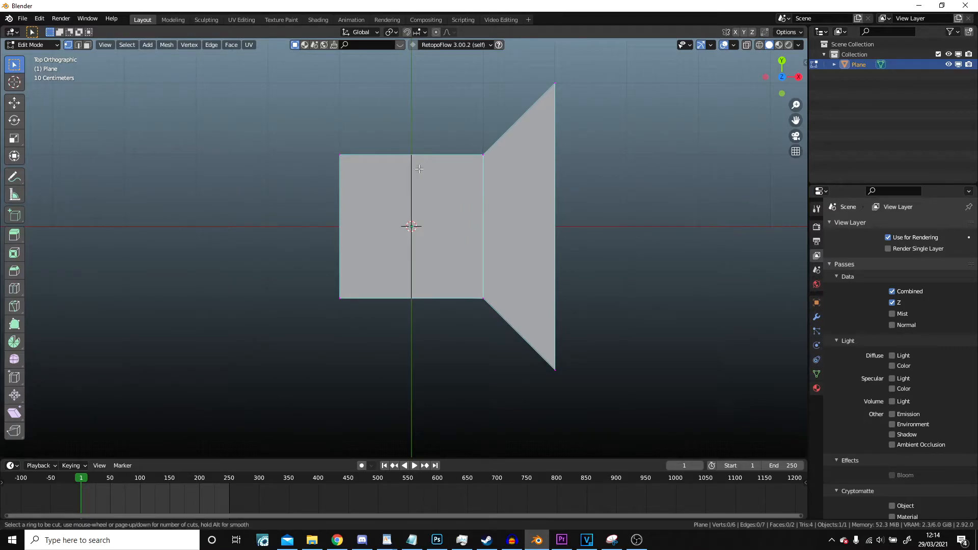
left_click(419, 168)
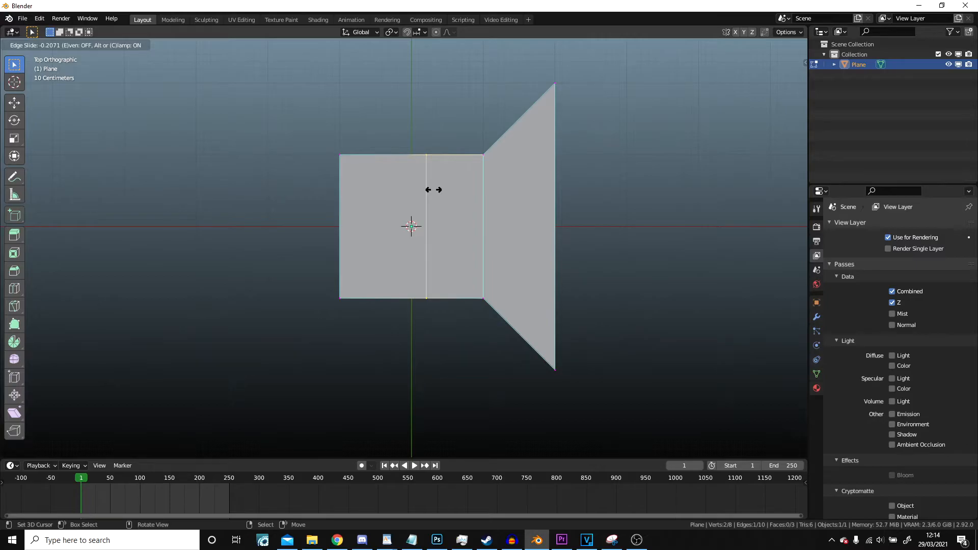
right_click(434, 190)
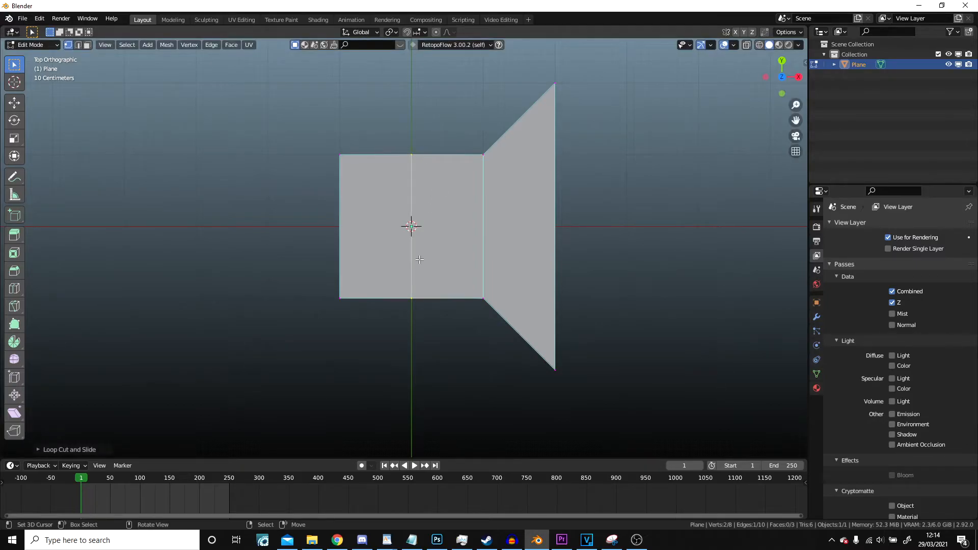
- Delete the two vertices on the square's outer left side, removing the half left of the loop cut
left_click(338, 156)
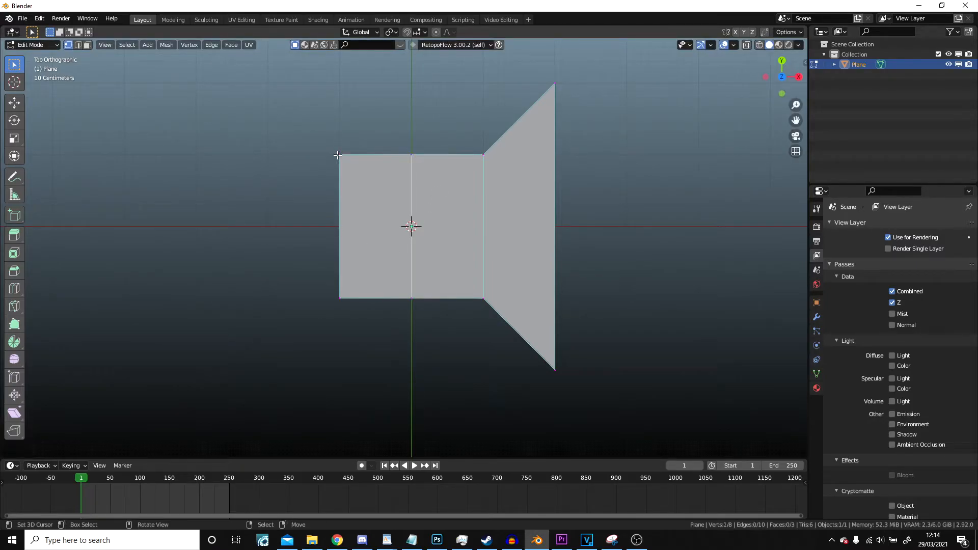
key("x")
left_click(335, 295)
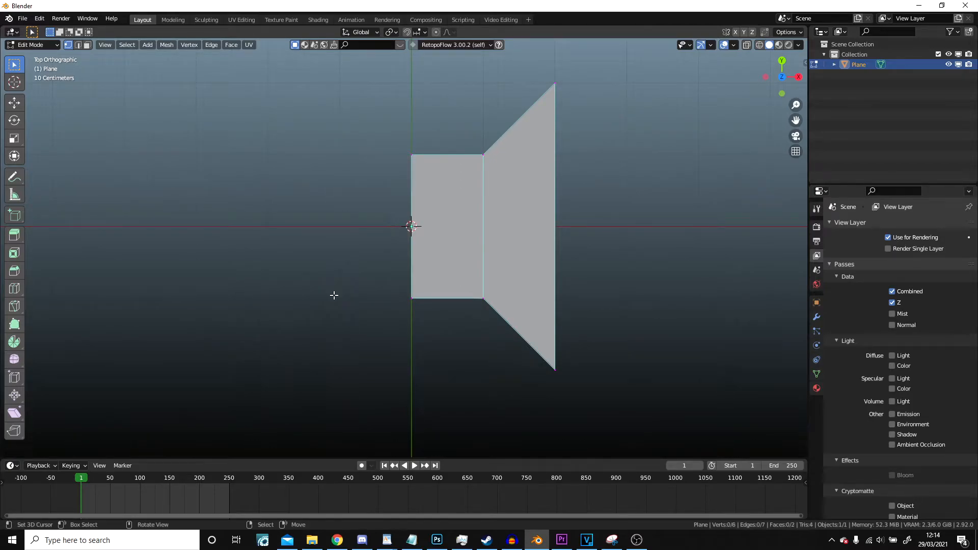
- Add a Mirror modifier to the remaining half of the plane
left_click(815, 319)
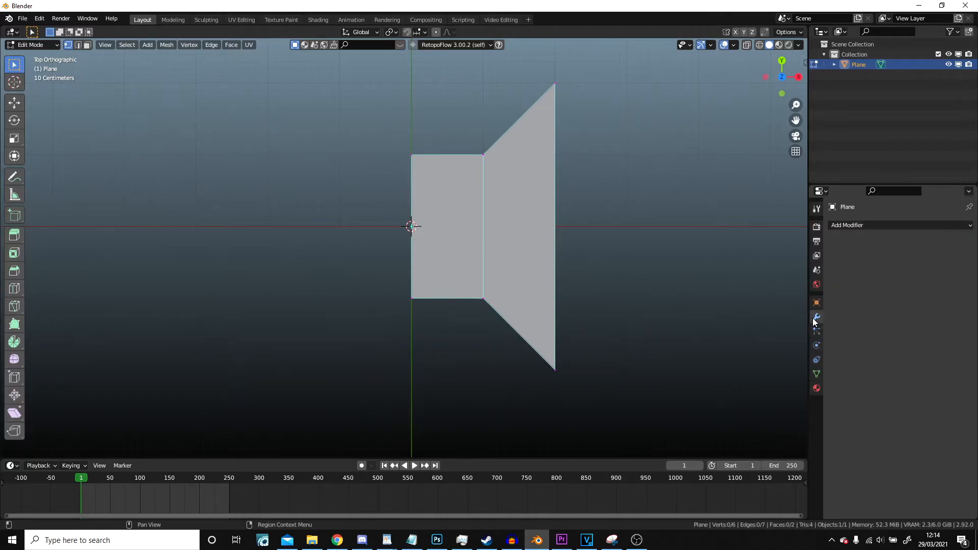
left_click(863, 221)
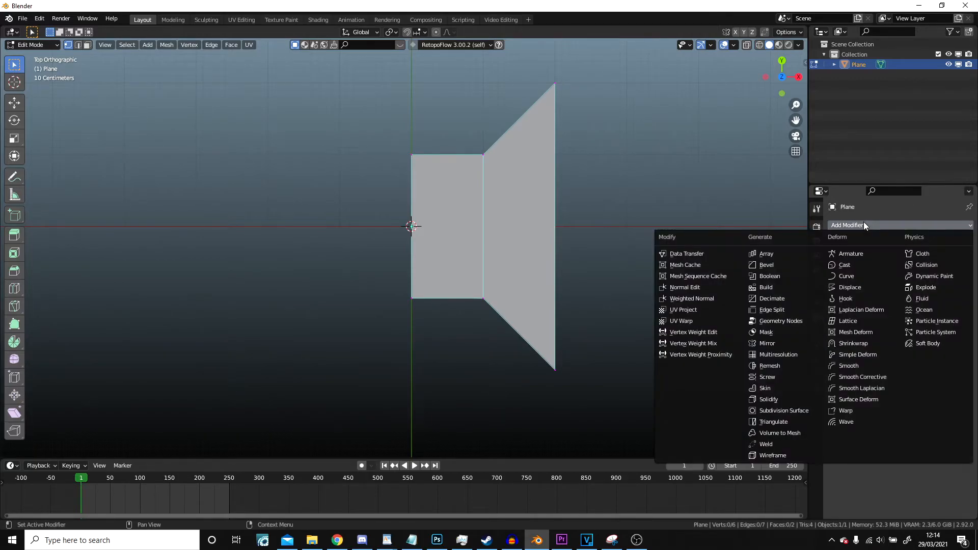
left_click(782, 343)
middle_click_drag(780, 338, 598, 205)
- Try out the Mirror modifier's X, Y and Z axes, leaving only X enabled
left_click(897, 257)
left_click(924, 257)
left_click(899, 258)
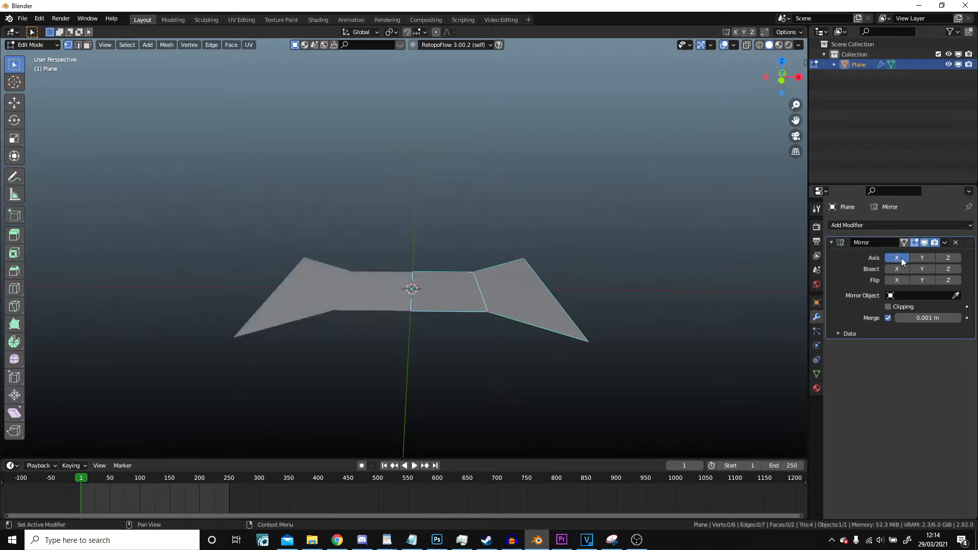
left_click(949, 258)
middle_click_drag(522, 193, 566, 298)
- In top view, extrude the mesh's upper-right outer vertex 2 m along X to the mirror centre line
key("KP_7")
middle_click_drag(583, 93, 589, 140, "shift")
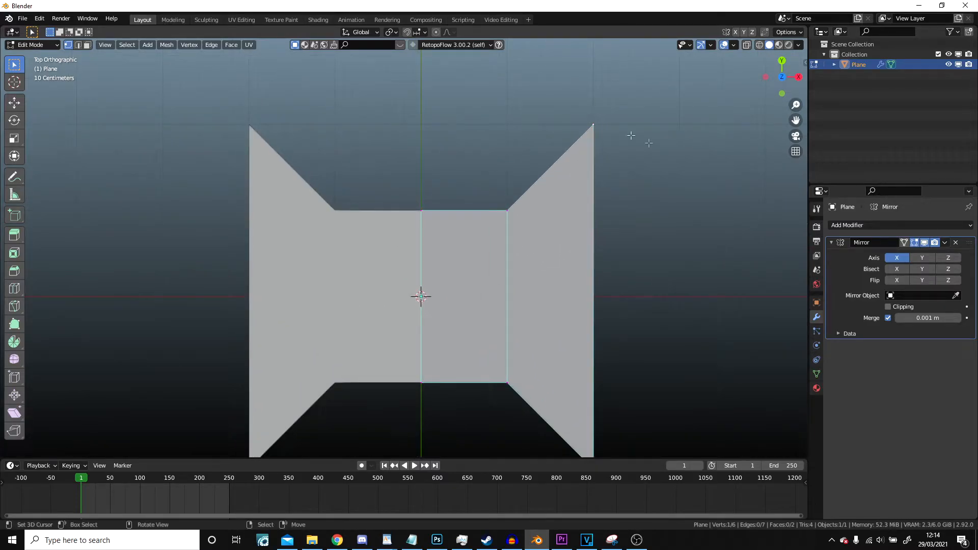
key("e")
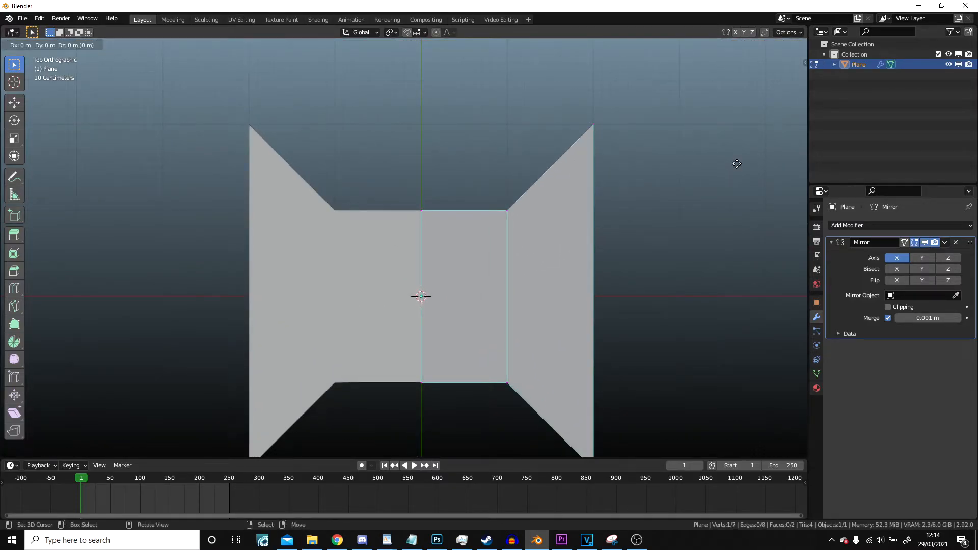
key("ctrl")
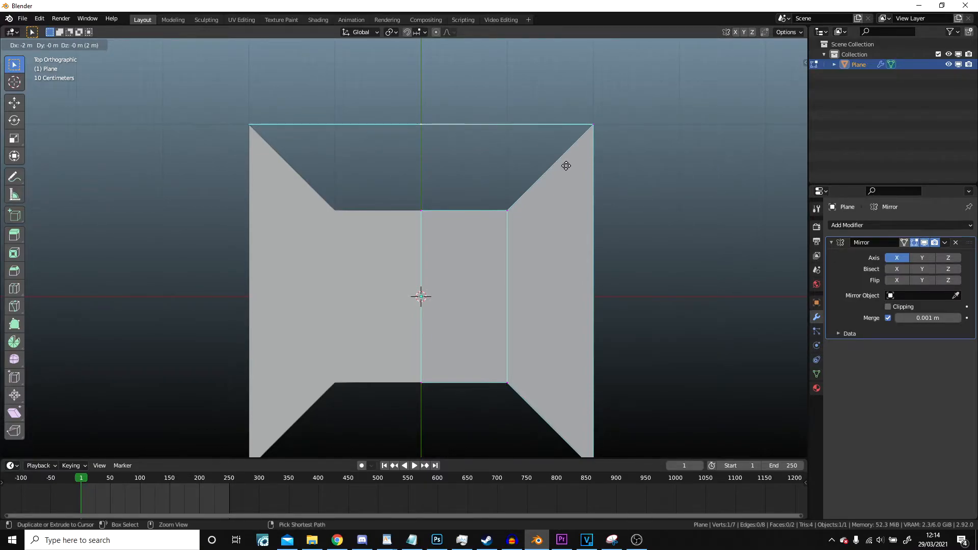
key("x")
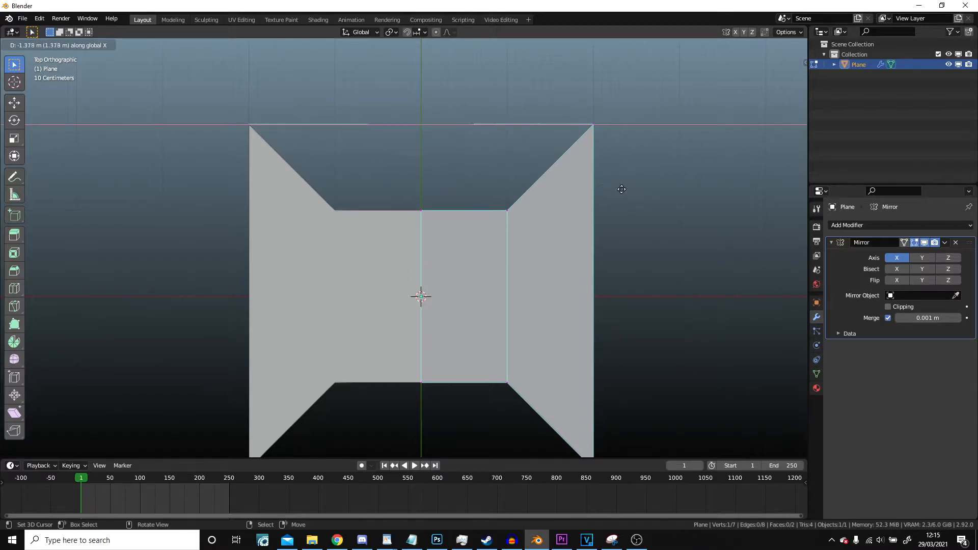
left_click(566, 277)
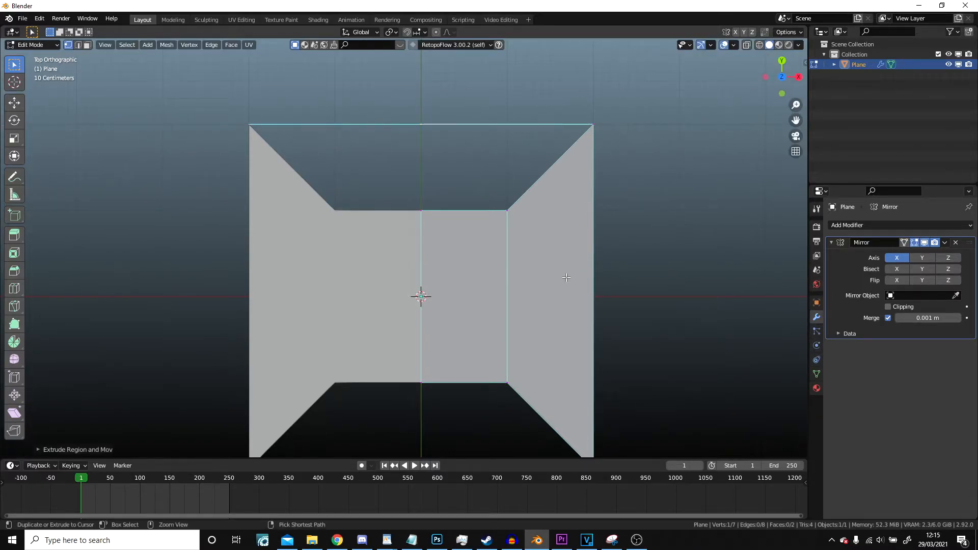
- Enable Clipping on the Mirror modifier and place the extruded vertex against the mirror centre line
middle_click_drag(563, 221, 537, 155)
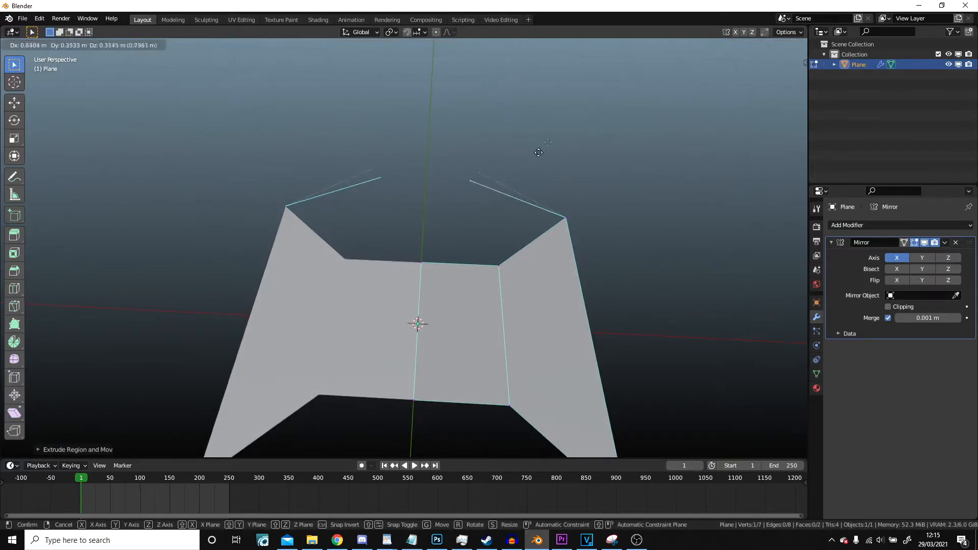
left_click(888, 307)
key("e")
left_click(591, 280)
- Fill the upper gap with a face between the extruded outer edge and the inner rectangle's upper edge
middle_click_drag(591, 280, 450, 189)
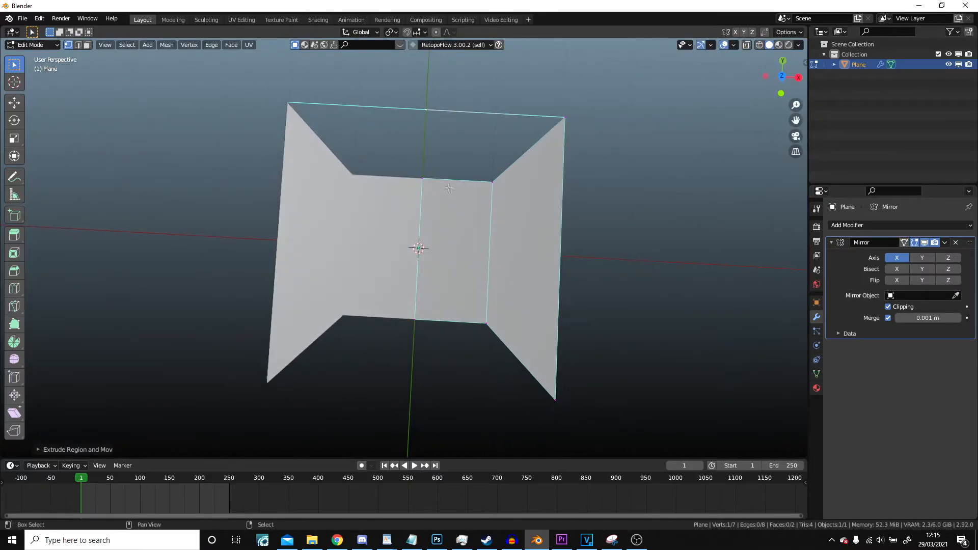
left_click(493, 183, "shift")
left_click(572, 114, "shift")
key("f")
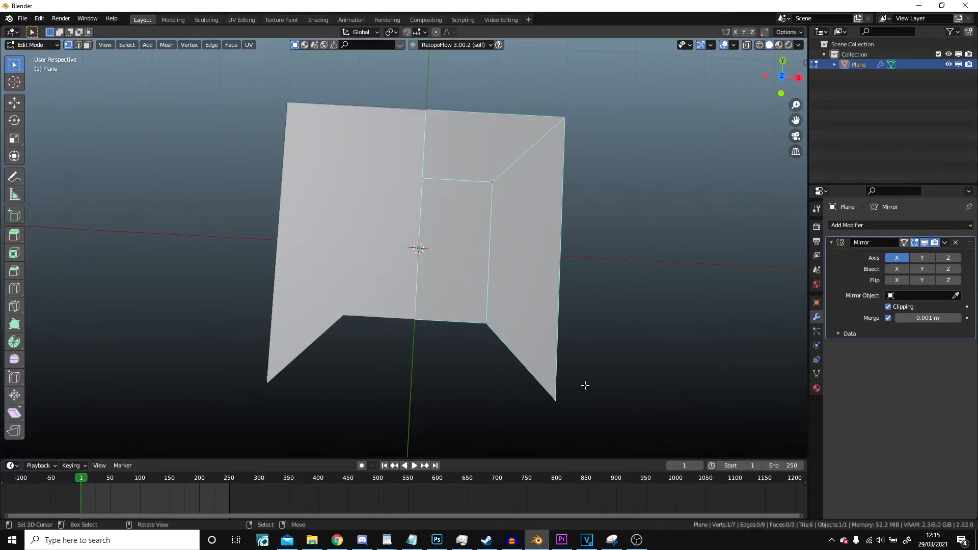
- Extrude the mesh's lower-right outer vertex along X to the mirror centre line
key("e")
key("x")
left_click(460, 370)
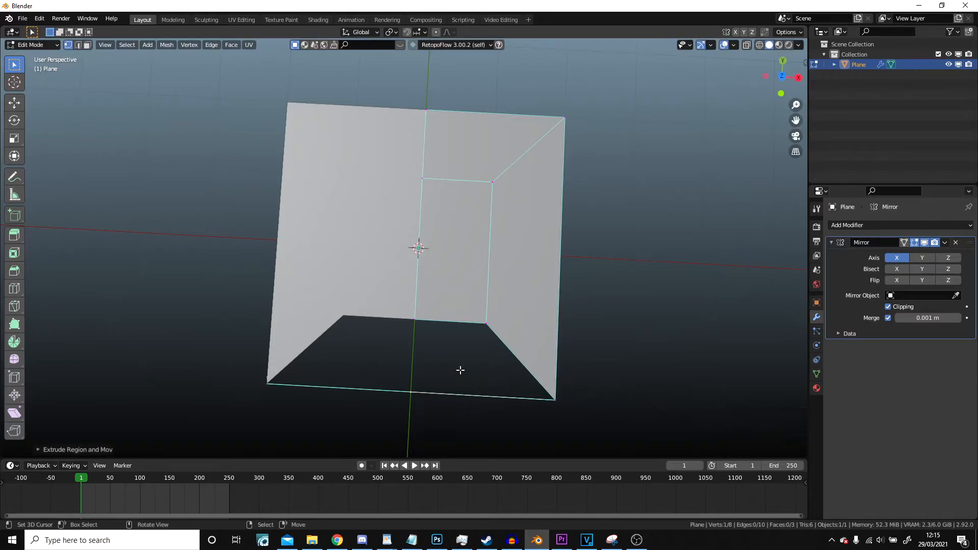
- Fill the lower gap with a face between the new outer edge and the inner rectangle's lower edge
right_click(437, 322, "shift")
right_click(477, 322, "shift")
key("f")
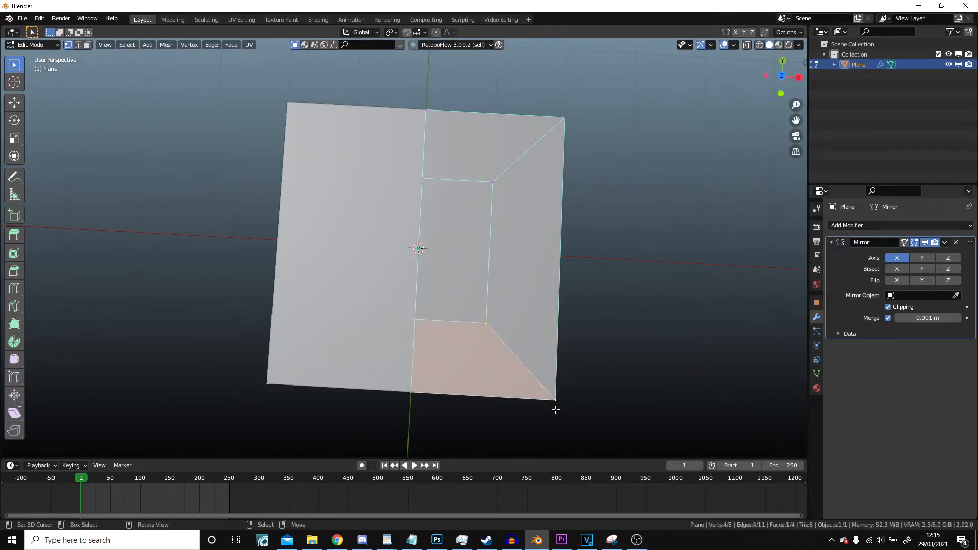
- Add a centred loop cut across the mesh half, running from the mirror centre line to the outer edge
scroll(570, 335, "down", 2)
key("alt+a")
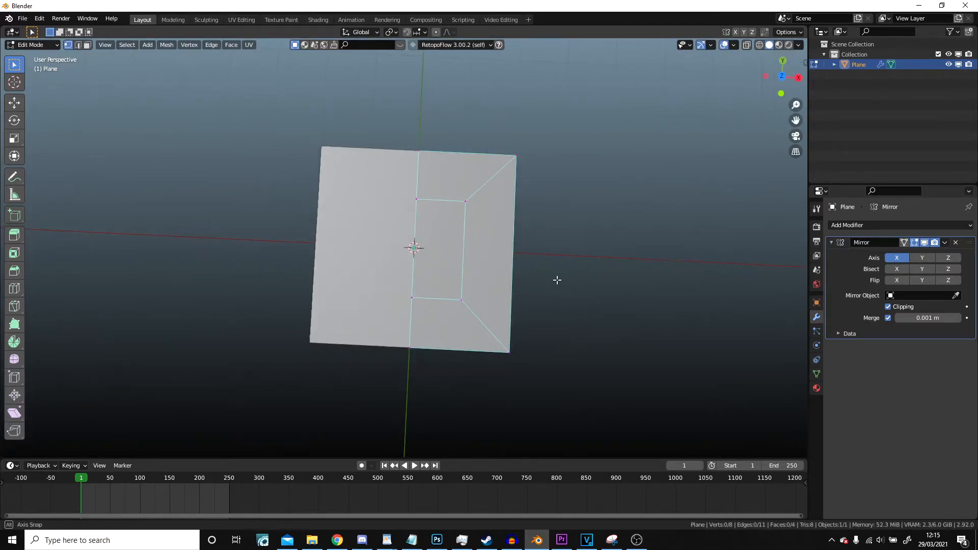
key("ctrl+r")
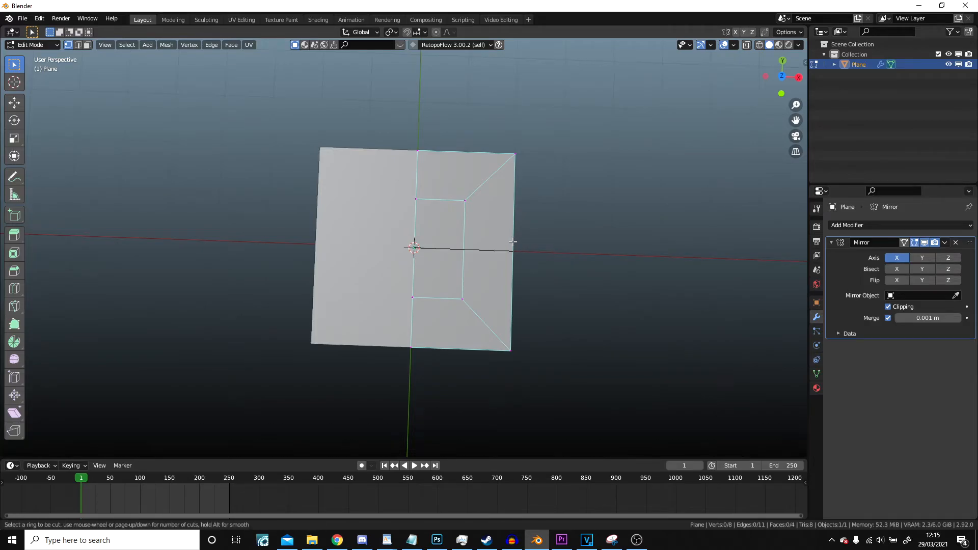
left_click(512, 242)
right_click(513, 242)
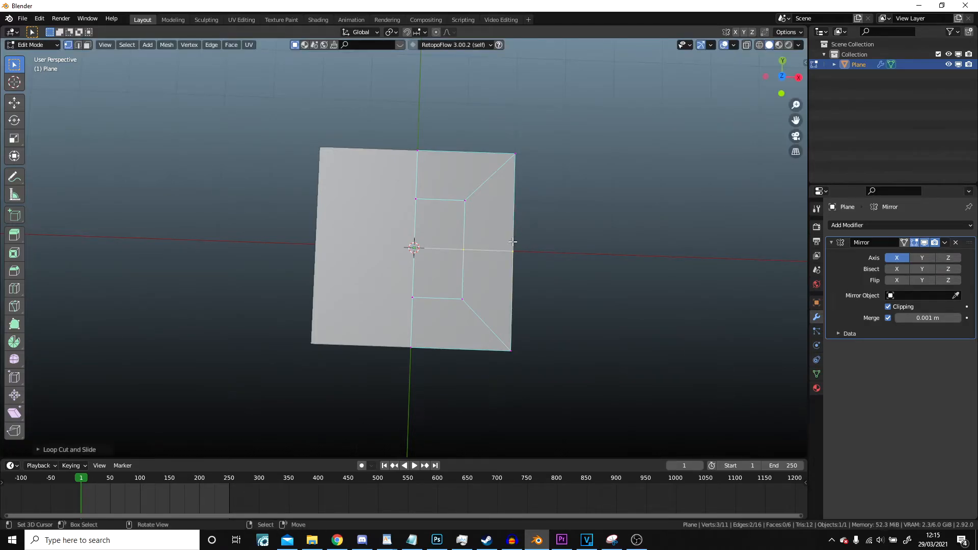
- Raise the two inner faces straight up along Z to form a flat-topped pyramid
middle_click_drag(544, 295, 543, 215)
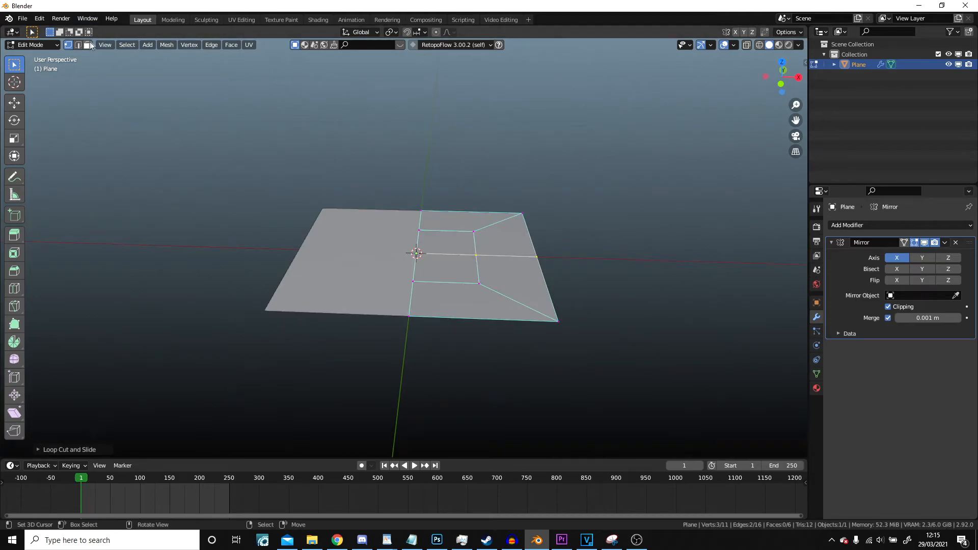
left_click(422, 262)
left_click(449, 243, "shift")
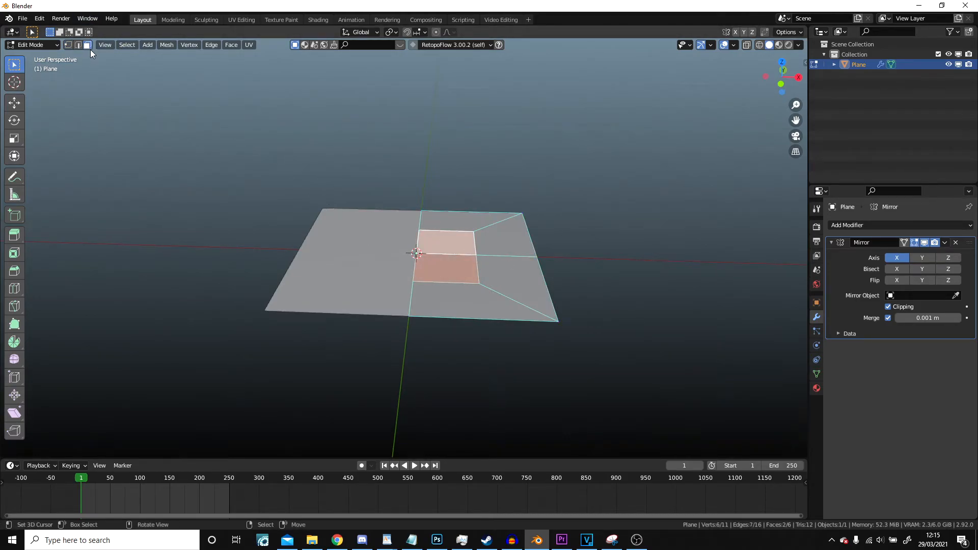
key("g")
key("z")
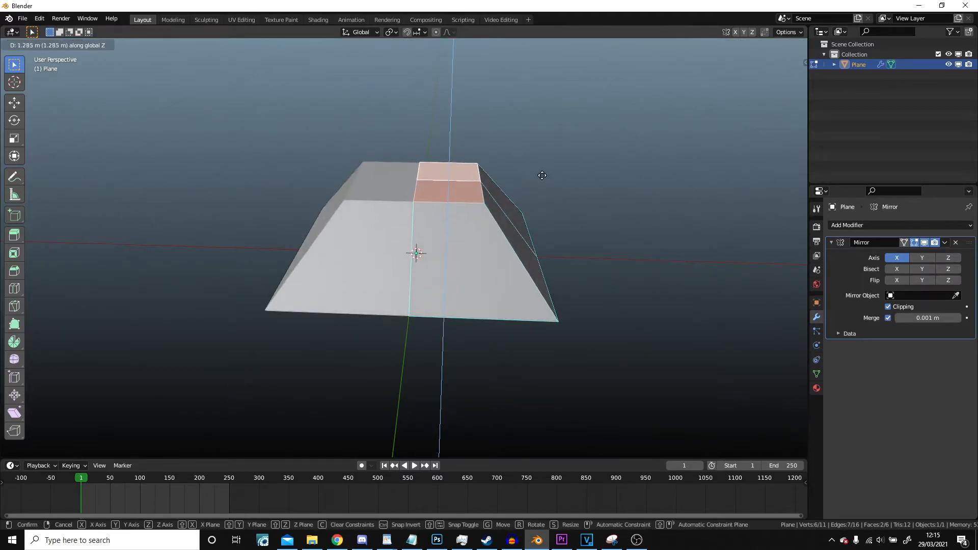
left_click(532, 99)
middle_click_drag(513, 146, 483, 178)
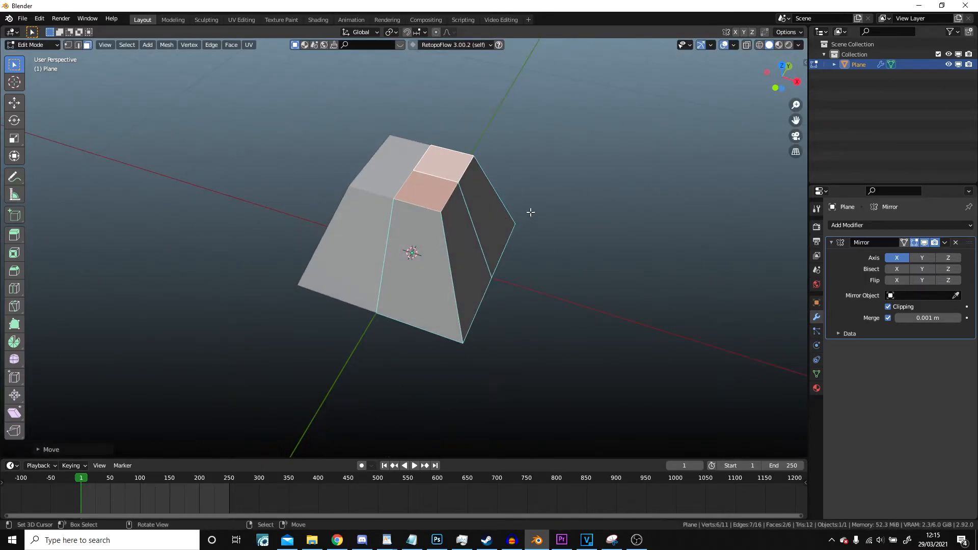
middle_click_drag(530, 213, 506, 255, "shift")
key("Tab")
scroll(511, 227, "up", 3)
middle_click_drag(515, 219, 525, 141, "shift")
scroll(524, 153, "down", 2)
key("Tab")
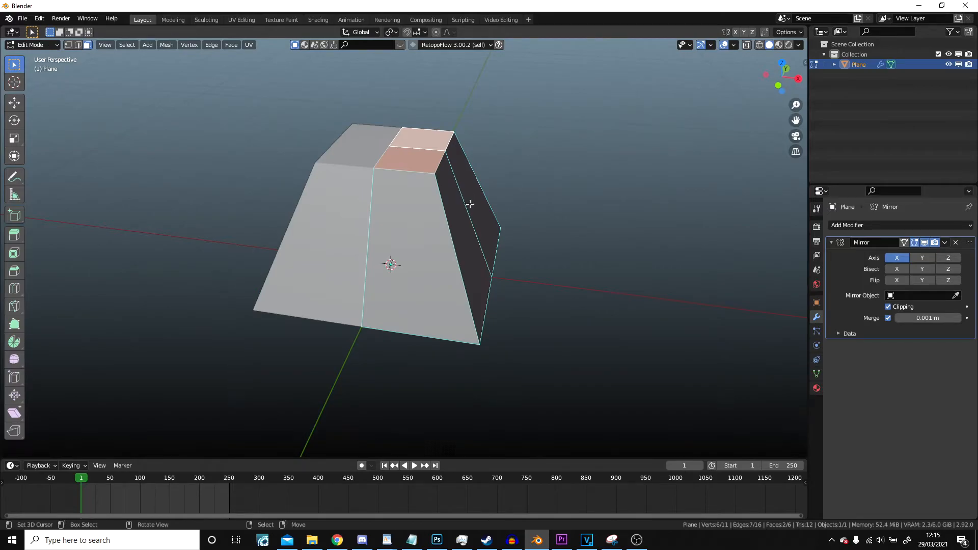
- Add a horizontal loop cut around the pyramid's sloped sides and bevel it about 0.017 m wide with 2 segments
scroll(481, 206, "up", 3)
key("ctrl+r")
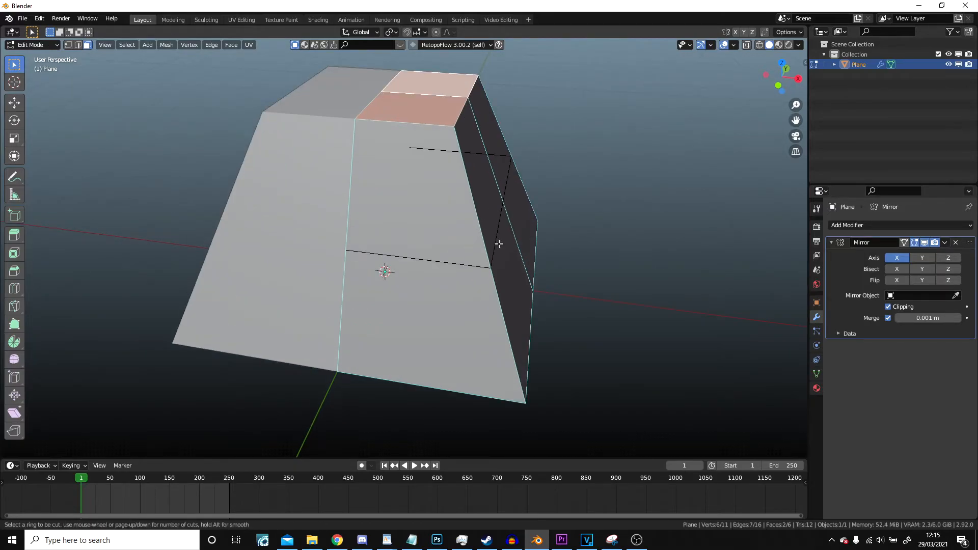
left_click(498, 244)
left_click(500, 242)
middle_click_drag(500, 241, 484, 190)
scroll(489, 201, "up", 5)
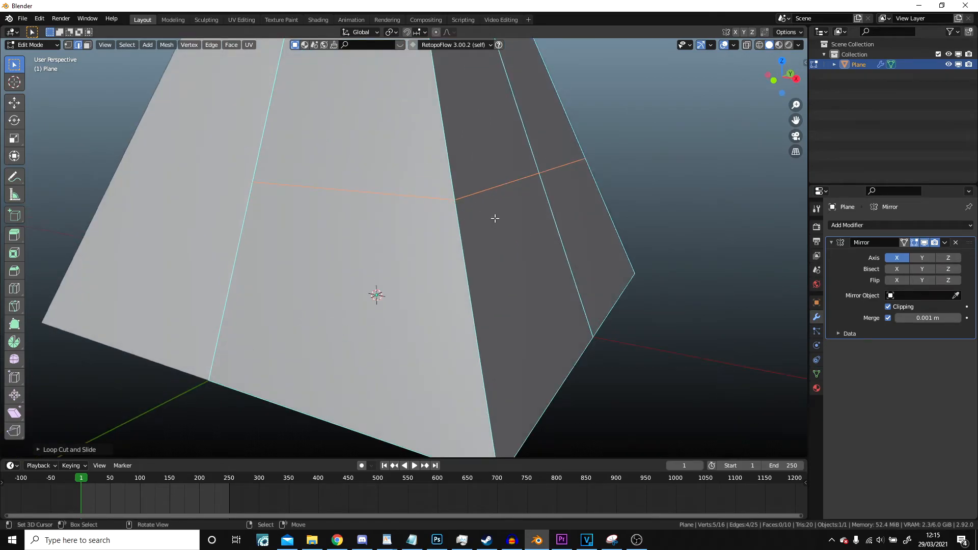
key("ctrl+b")
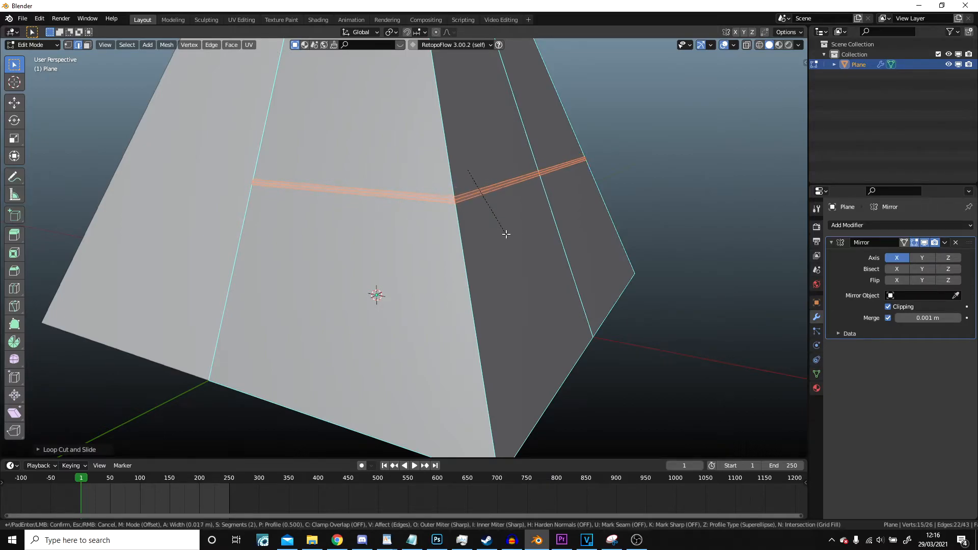
left_click(506, 236)
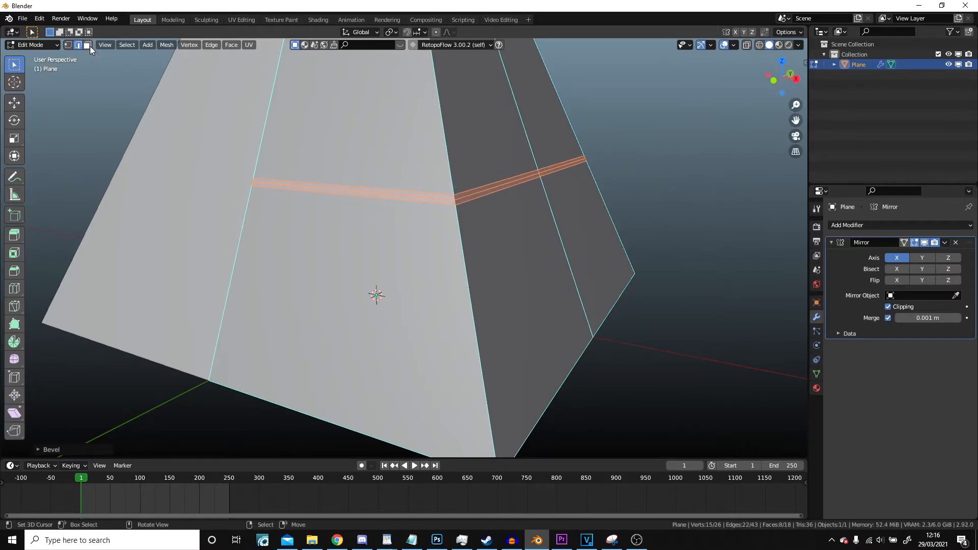
- Scale the bevel's middle edge loop inward to about 0.887 around the 3D Cursor with Z locked, forming a groove
scroll(417, 187, "up", 2)
left_click(427, 177)
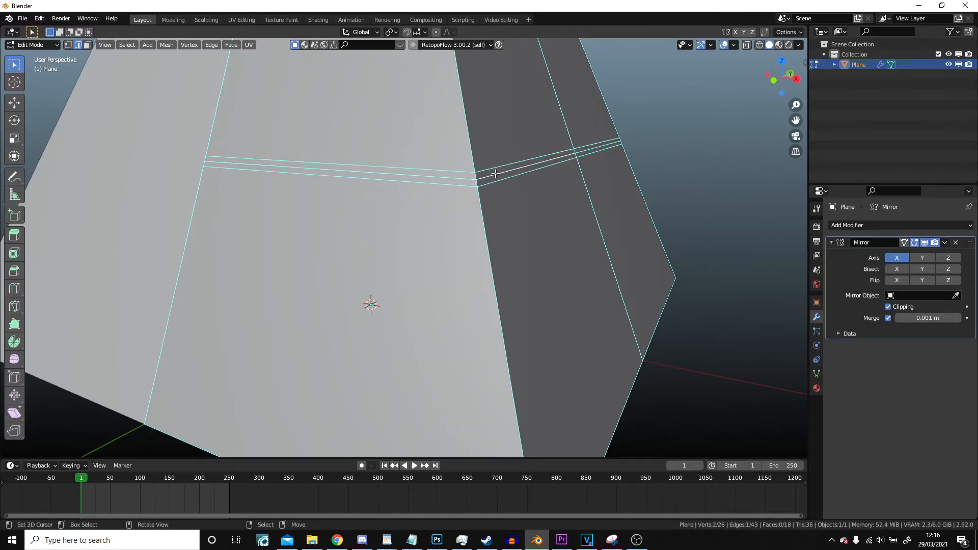
key("alt")
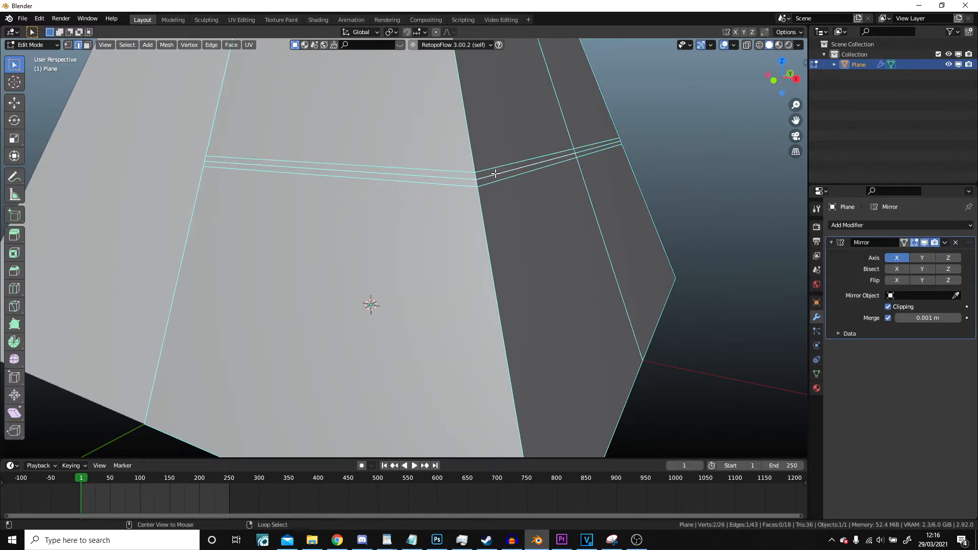
left_click(495, 174, "alt")
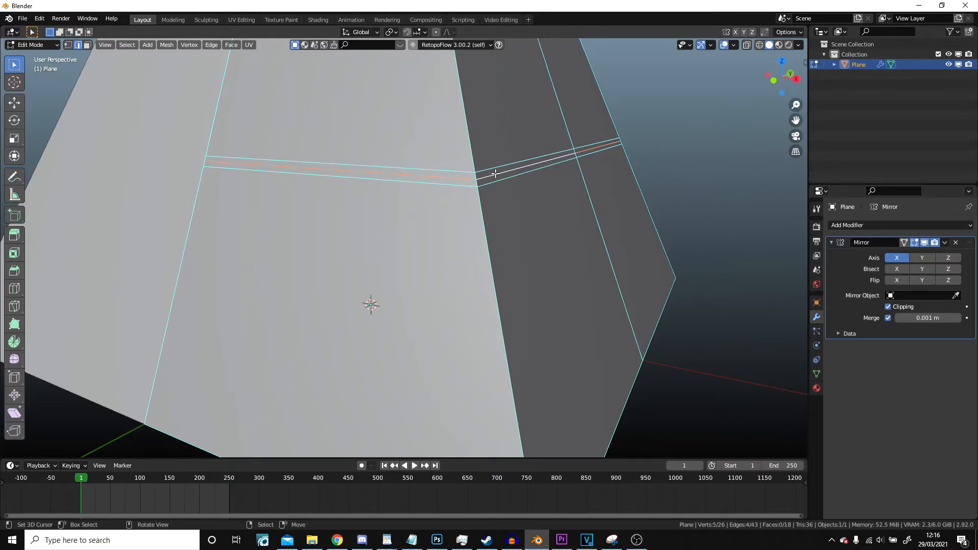
scroll(495, 173, "down", 3)
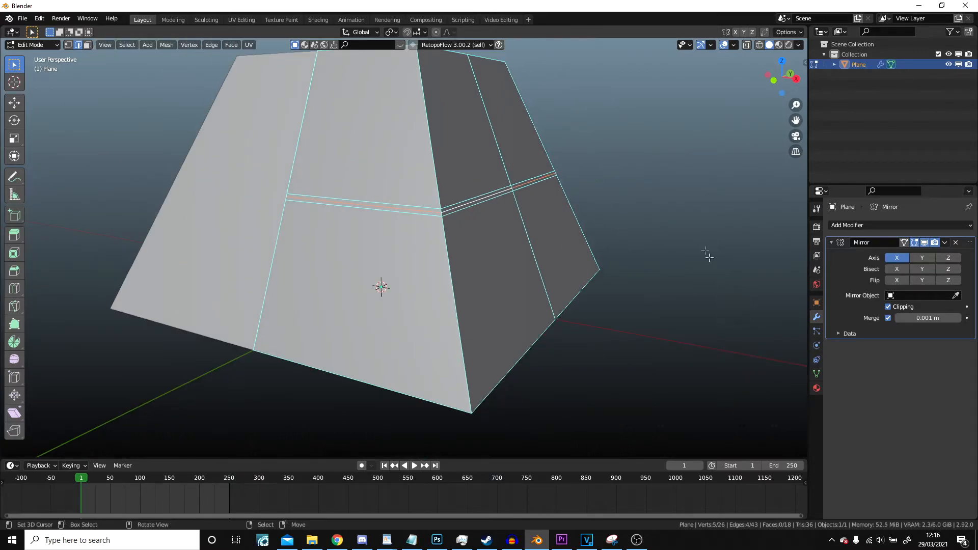
middle_click_drag(546, 202, 548, 190)
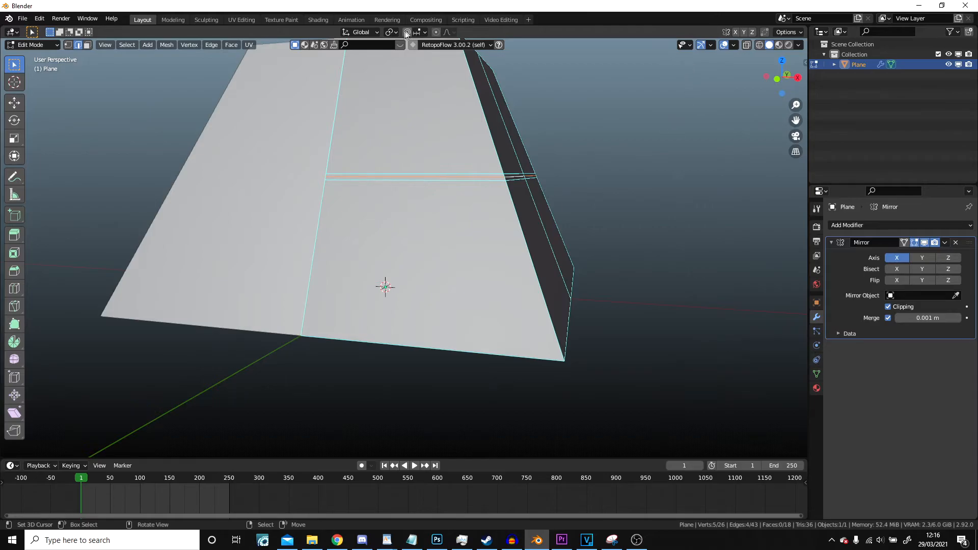
left_click(392, 32)
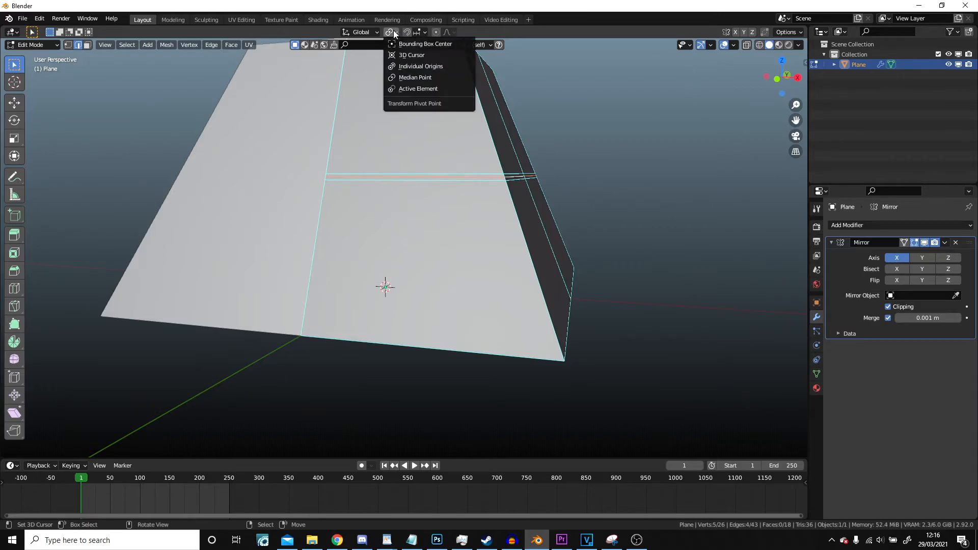
left_click(407, 55)
scroll(723, 215, "up", 2)
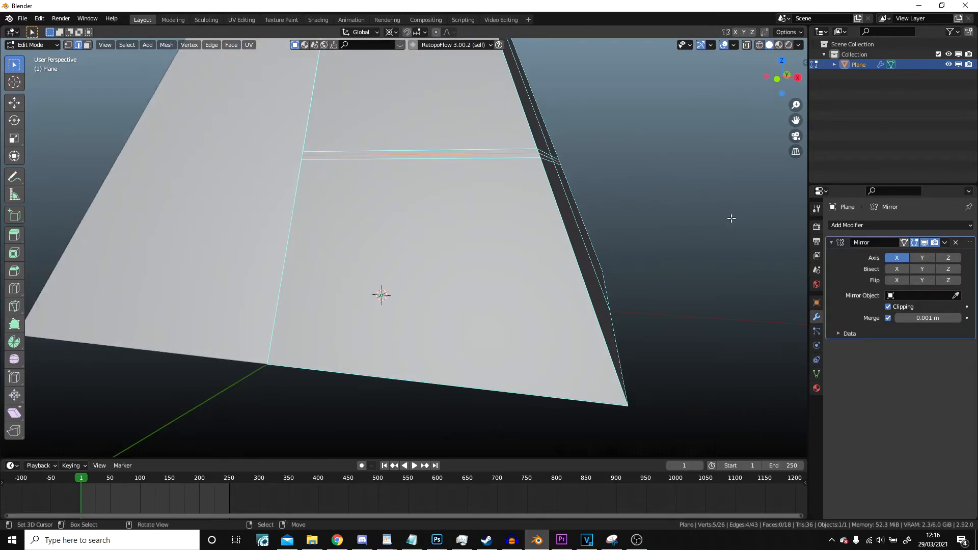
key("s")
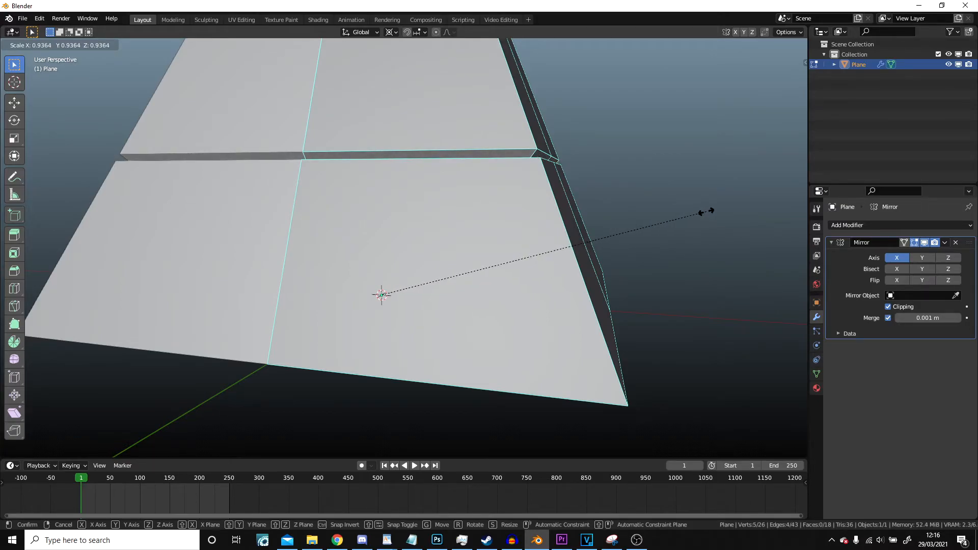
key("shift+z")
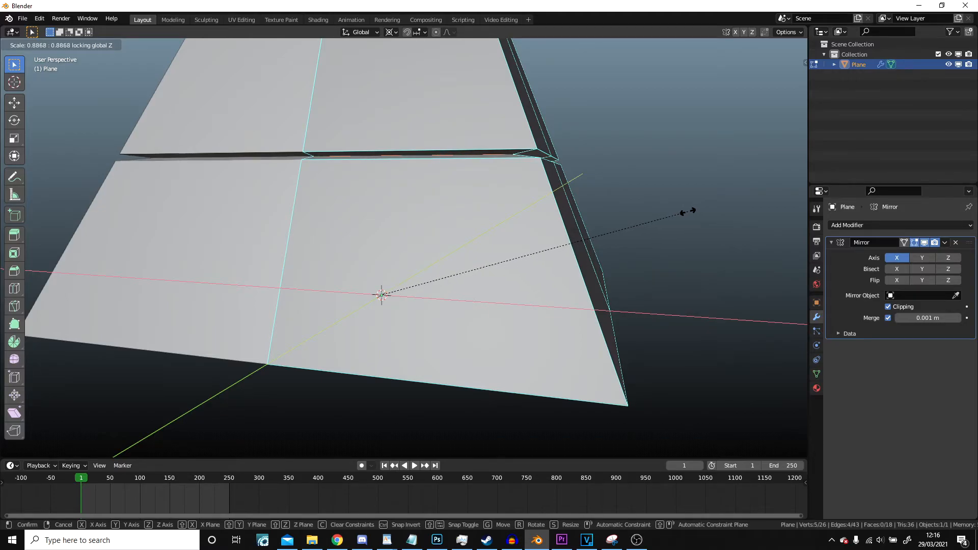
left_click(689, 211)
- Examine the groove around the pyramid from several angles in Object Mode, then return to Edit Mode
scroll(650, 210, "down", 6)
key("Tab")
middle_click_drag(579, 203, 299, 221)
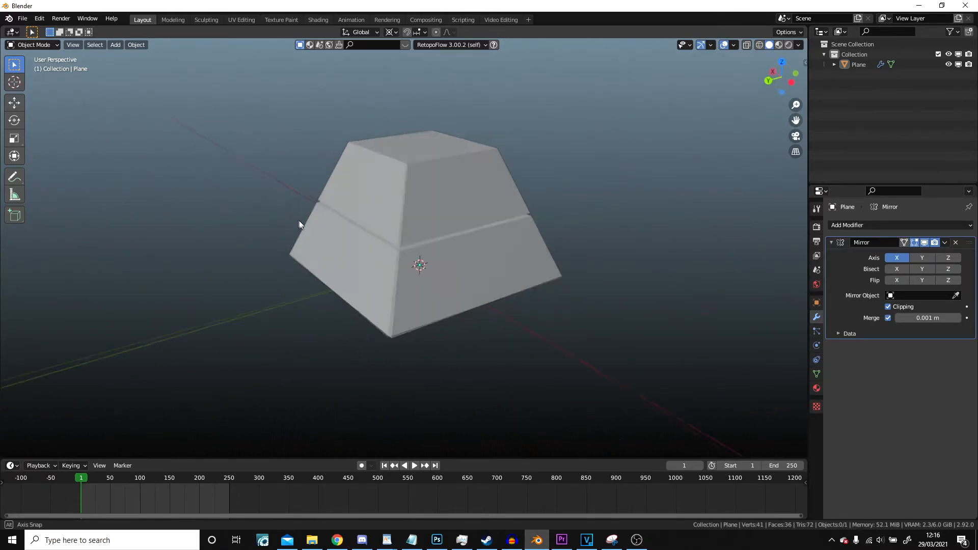
scroll(356, 223, "up", 4)
scroll(356, 219, "up", 3)
middle_click_drag(359, 218, 137, 80)
key("Tab")
scroll(472, 212, "down", 5)
scroll(510, 214, "up", 1)
scroll(511, 214, "down", 6)
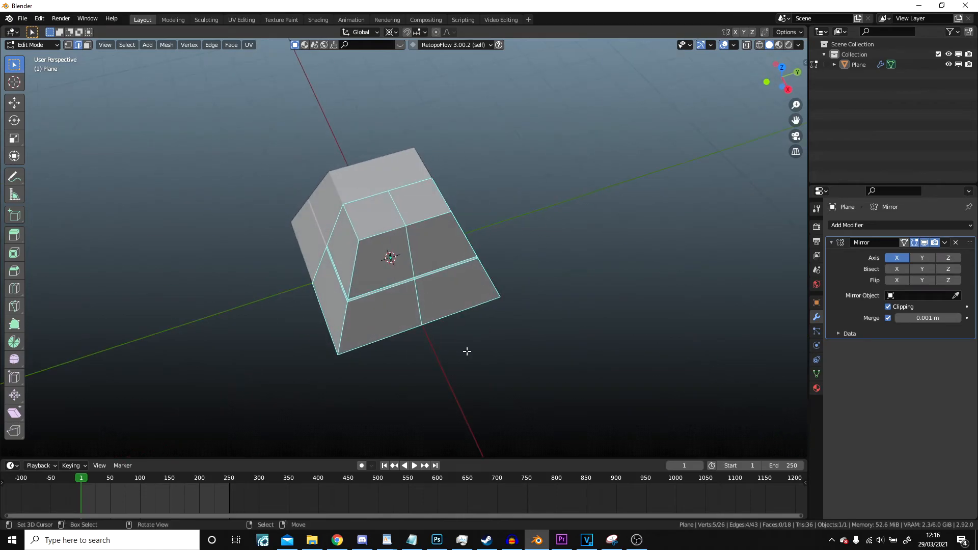
- Extrude the pyramid's base edge loop and scale it by 1.4 around the 3D Cursor to form a flat rim
middle_click_drag(468, 303, 530, 264)
key("e")
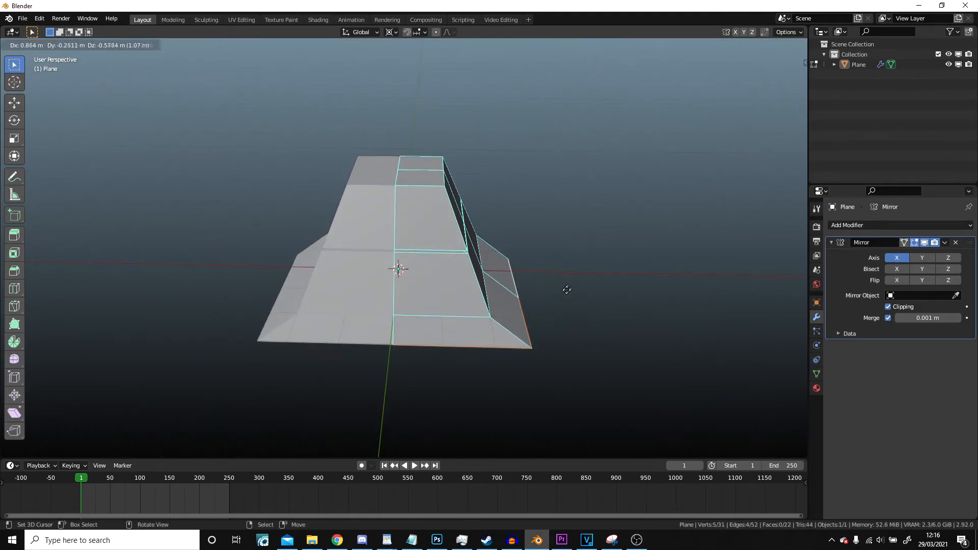
left_click(580, 277)
middle_click_drag(580, 276, 579, 351)
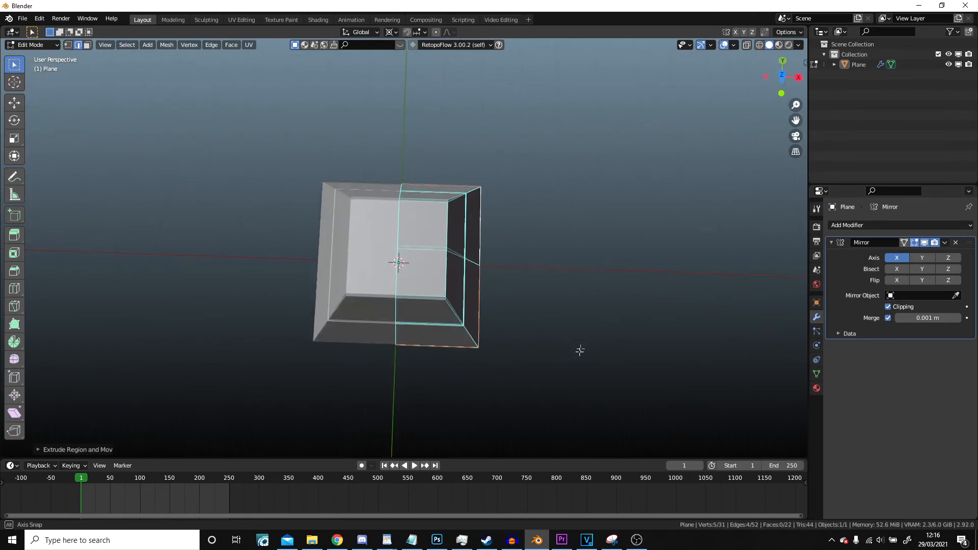
key("s")
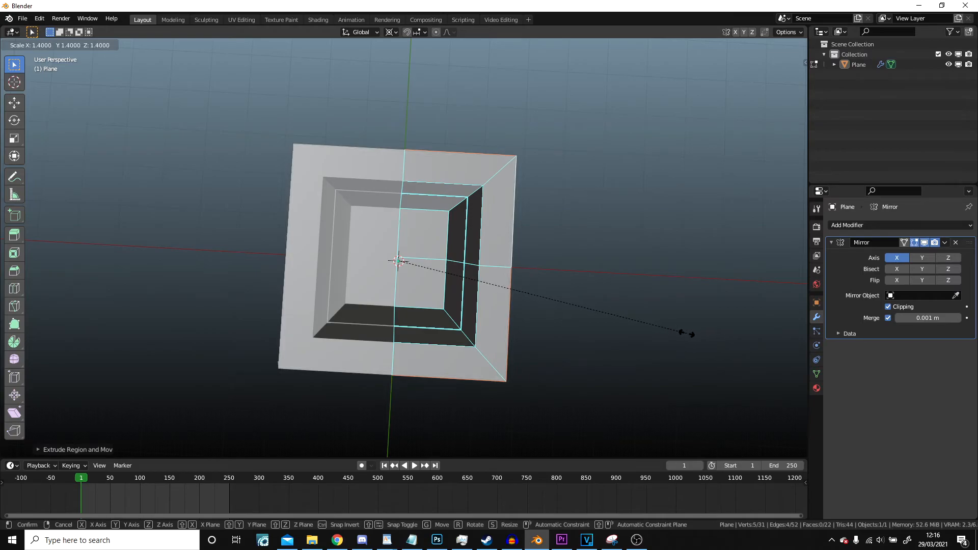
left_click(683, 333)
- Extrude the rim's outer edge loop upward along Z to form a wall around the pyramid
middle_click_drag(647, 321, 647, 227)
key("e")
key("z")
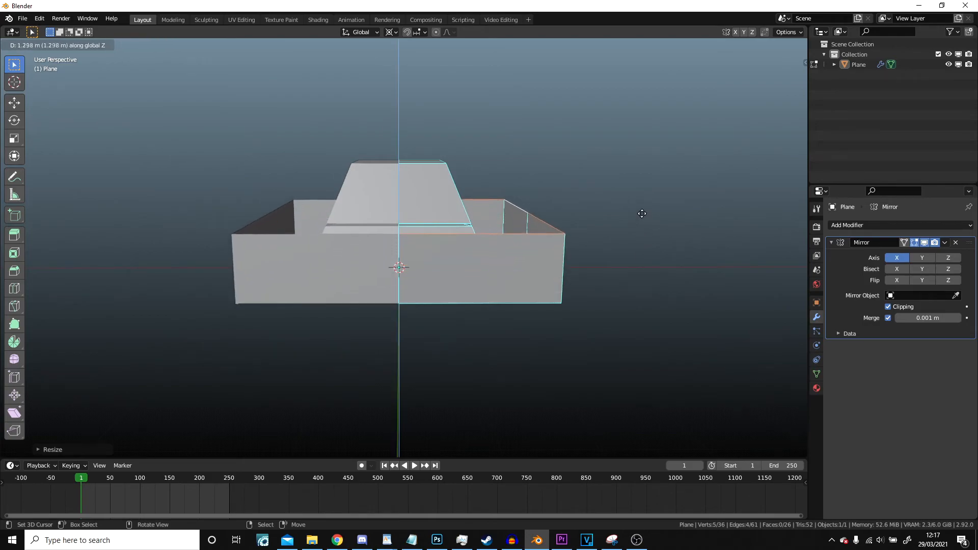
key("ctrl")
left_click(644, 204)
middle_click_drag(643, 205, 609, 242)
key("Tab")
key("Tab")
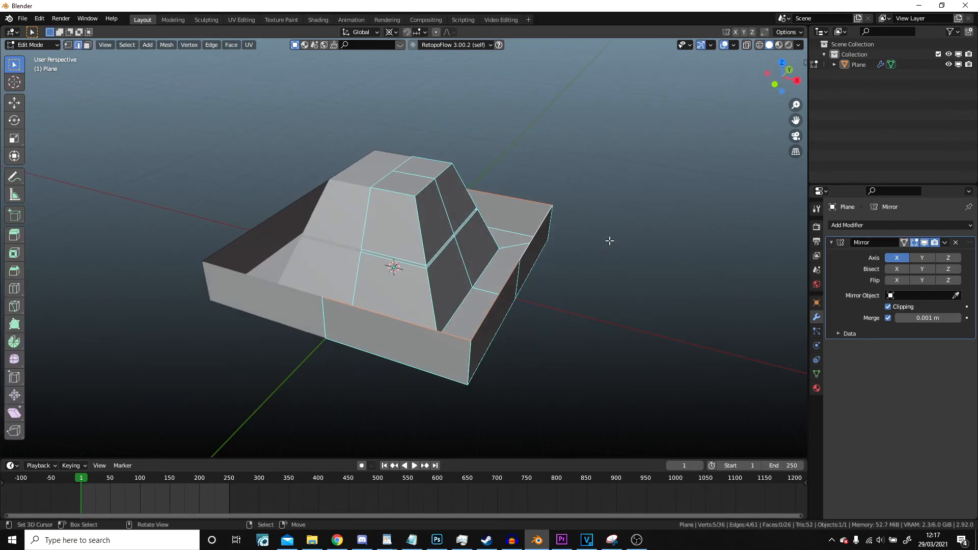
- Extrude the surrounding wall's faces and Shrink/Fatten them by about -0.17 m to give the wall thickness
left_click(87, 45, "ctrl")
key("e")
key("Escape")
key("alt+s")
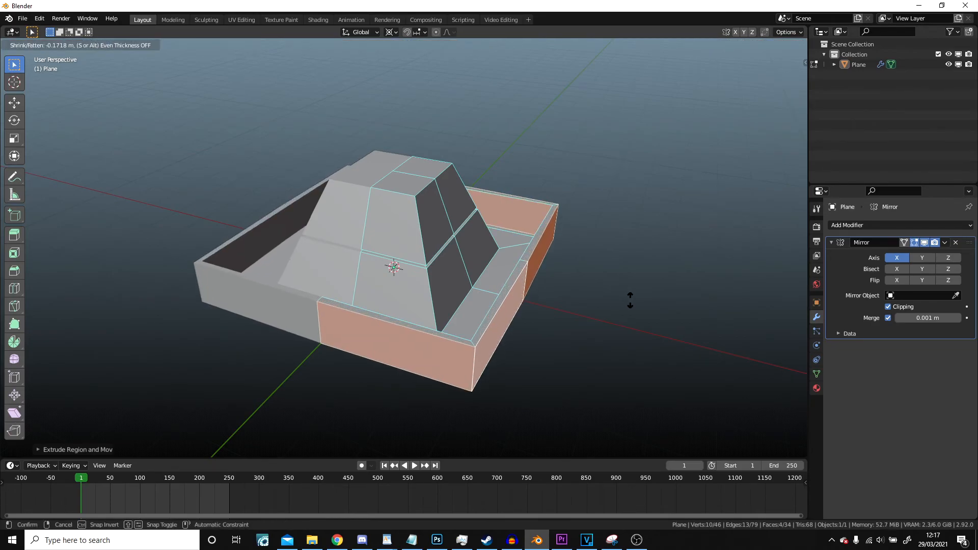
left_click(630, 300)
- Examine the walled pyramid from several angles in Object Mode
key("Tab")
middle_click_drag(630, 300, 223, 256)
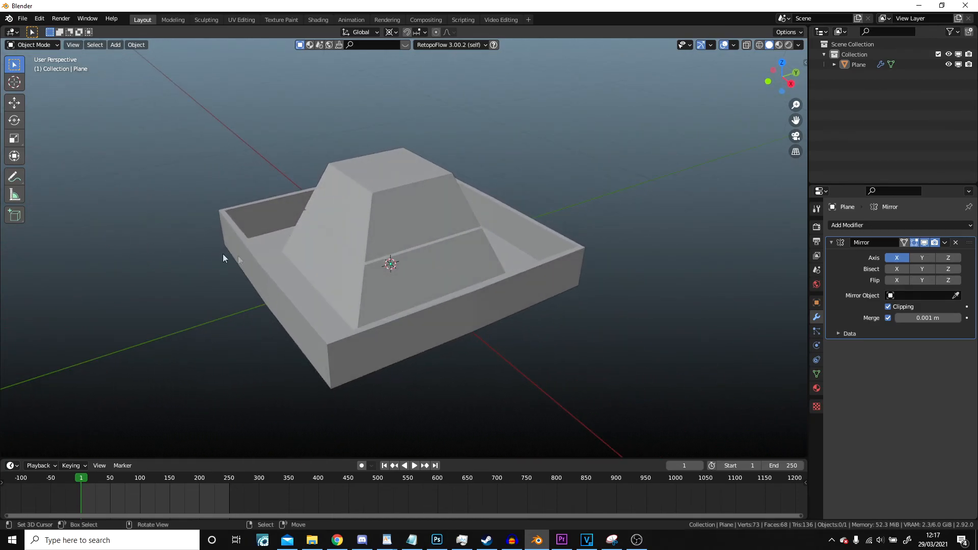
scroll(240, 258, "up", 2)
scroll(257, 261, "down", 1)
middle_click_drag(310, 250, 418, 249, "shift")
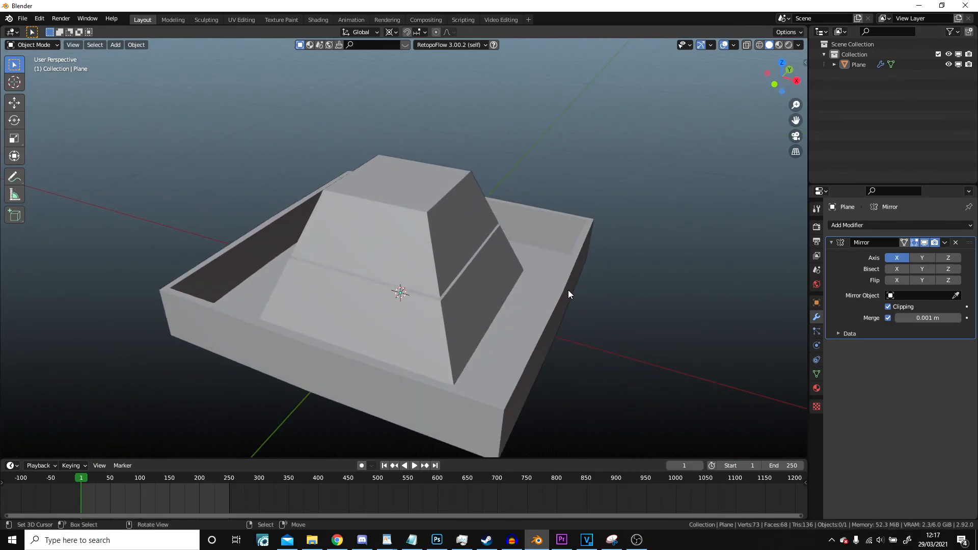
scroll(568, 290, "down", 1)
middle_click_drag(568, 290, 581, 297)
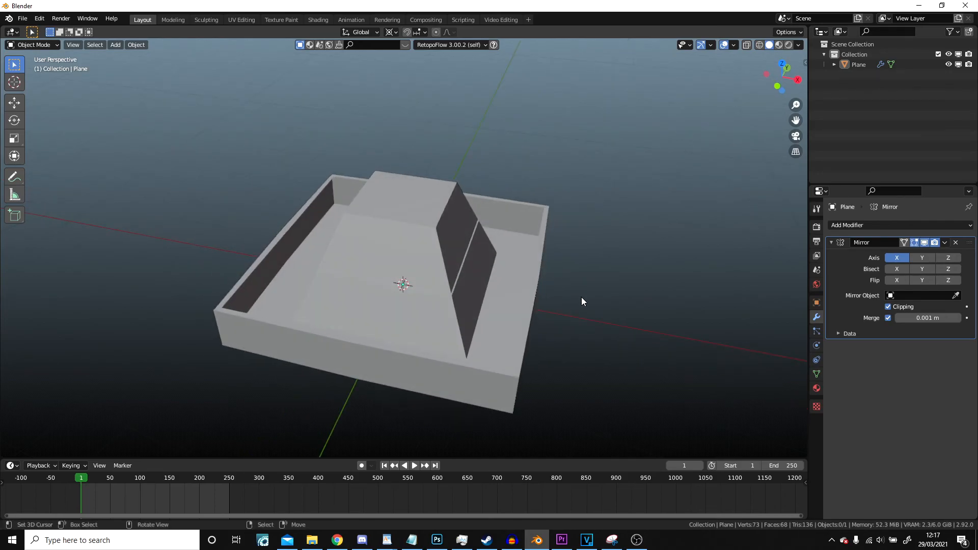